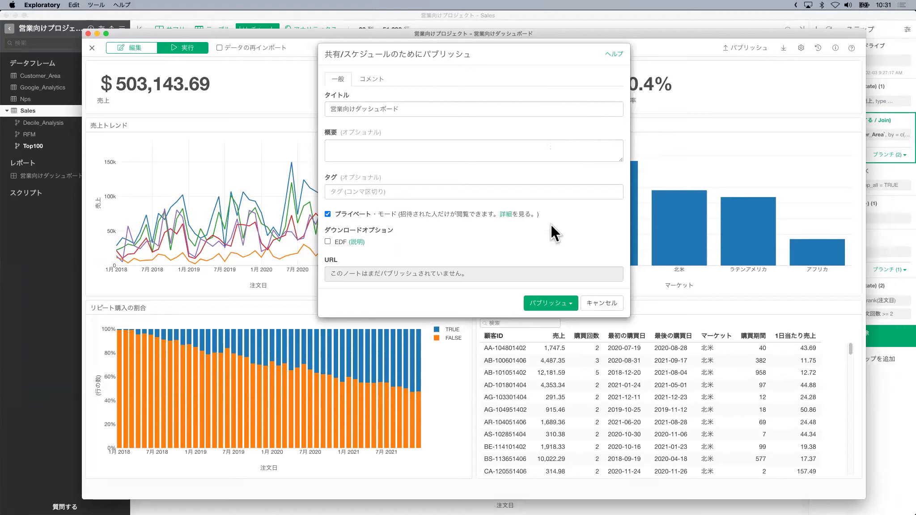
Open the web team list through the publish dialog's create-new-team option and check the account menu for the account settings entry.
left_click(574, 308)
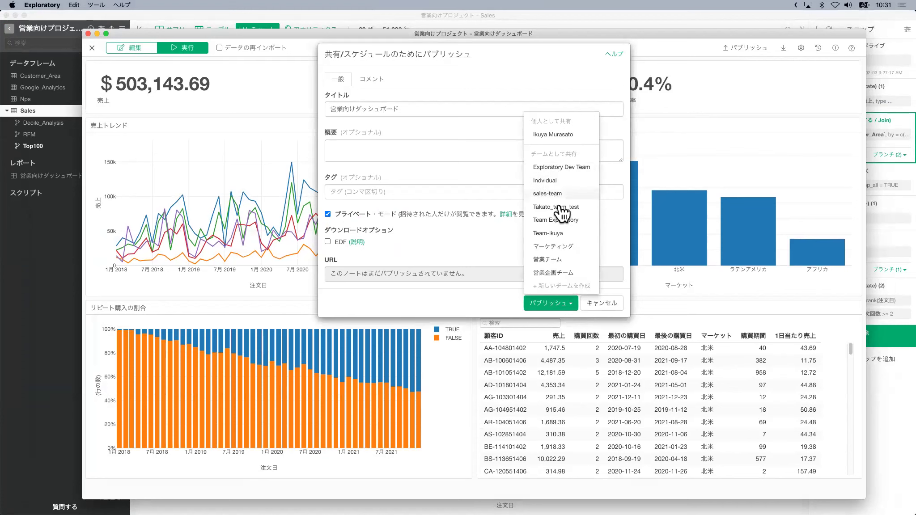
left_click(555, 286)
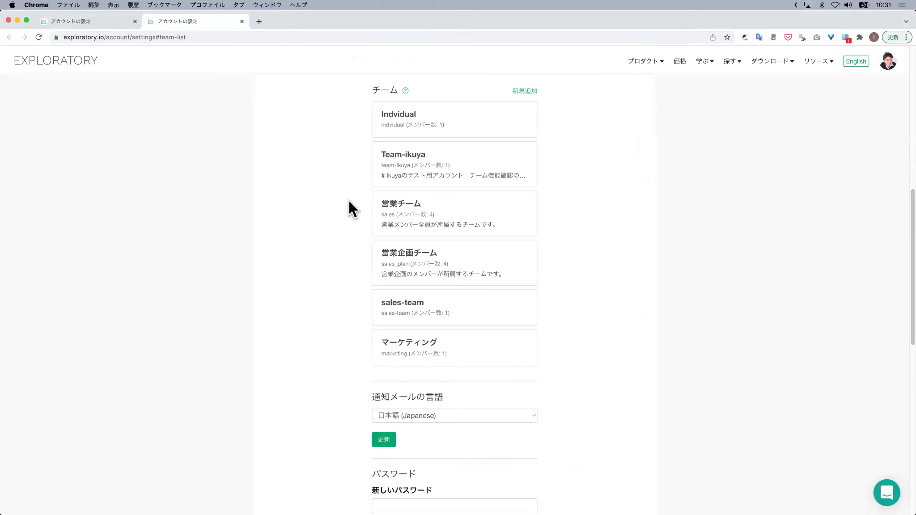
scroll(341, 204, "up", 1)
scroll(340, 203, "up", 1)
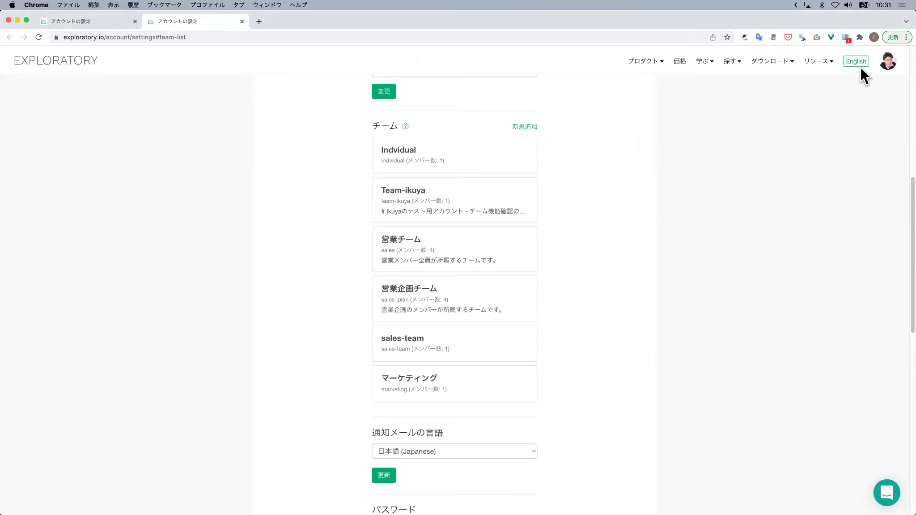
left_click(885, 66)
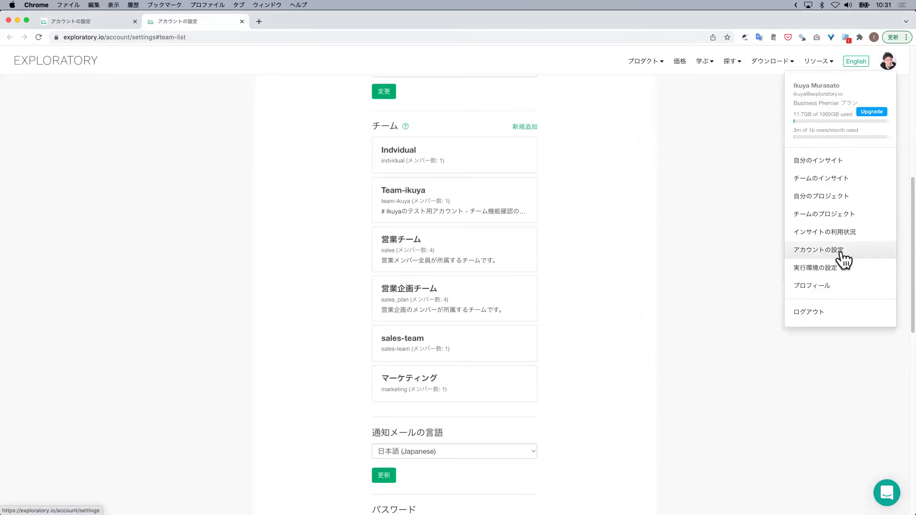
left_click(631, 212)
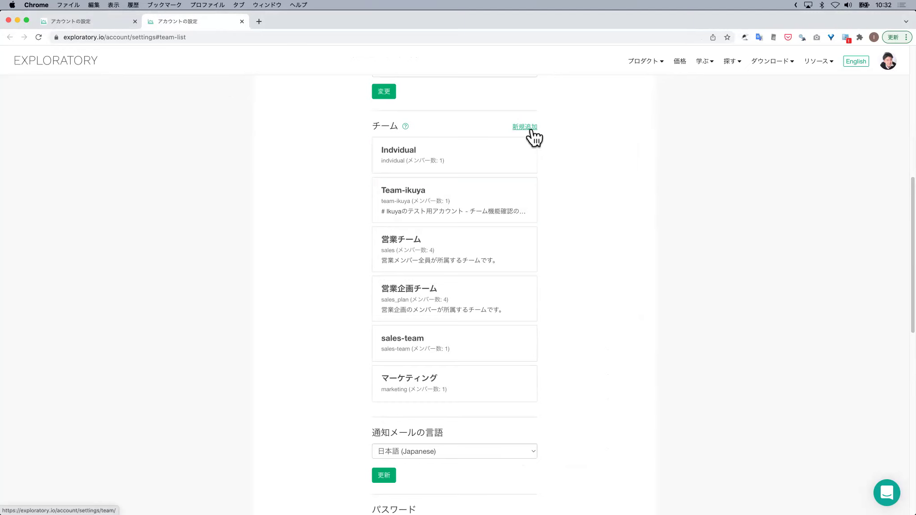
Open the settings of the team 営業企画チーム and examine its member list and the field for adding members.
left_click(478, 299)
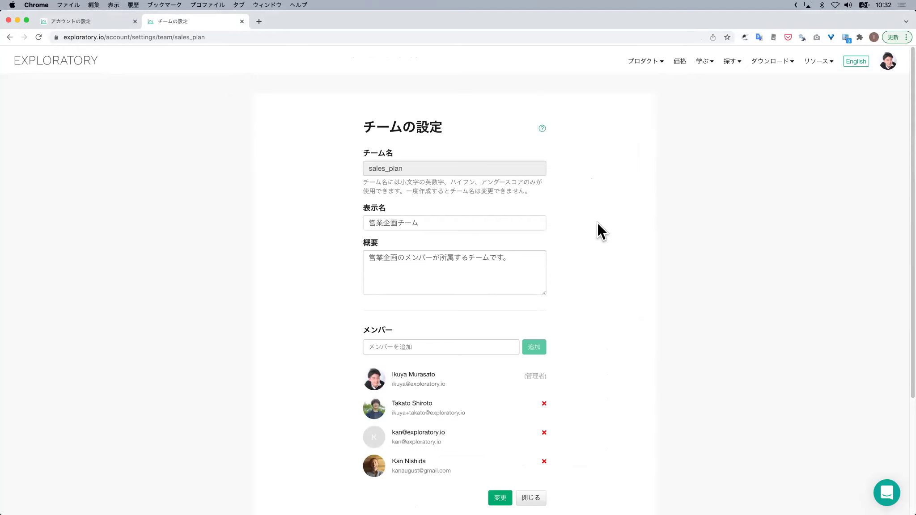
scroll(596, 222, "down", 2)
left_click(415, 320)
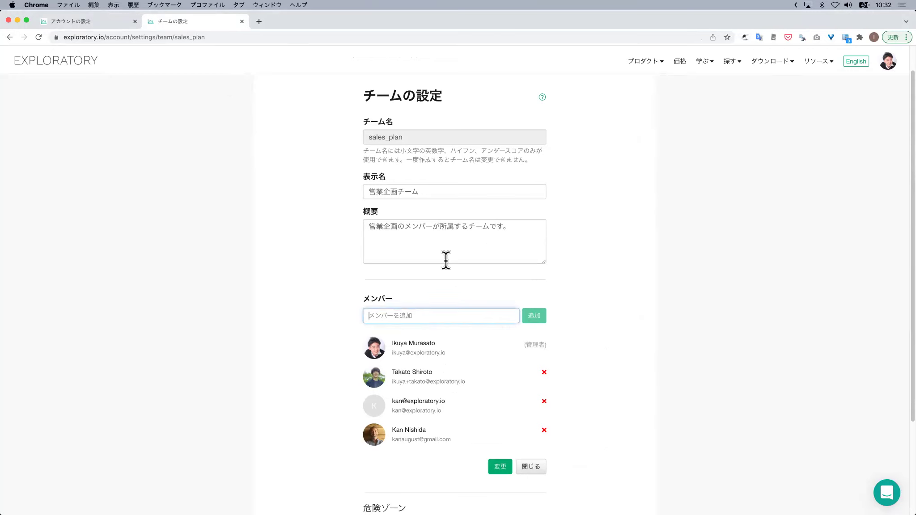
Return to Exploratory and publish 営業向けダッシュボード in private mode as the team 営業企画チーム, notifying the team members.
key("super+Tab")
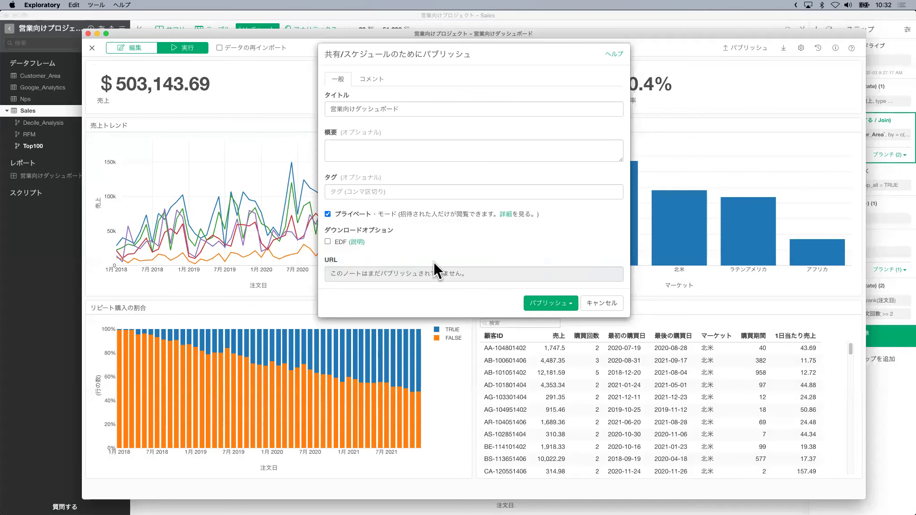
left_click(563, 302)
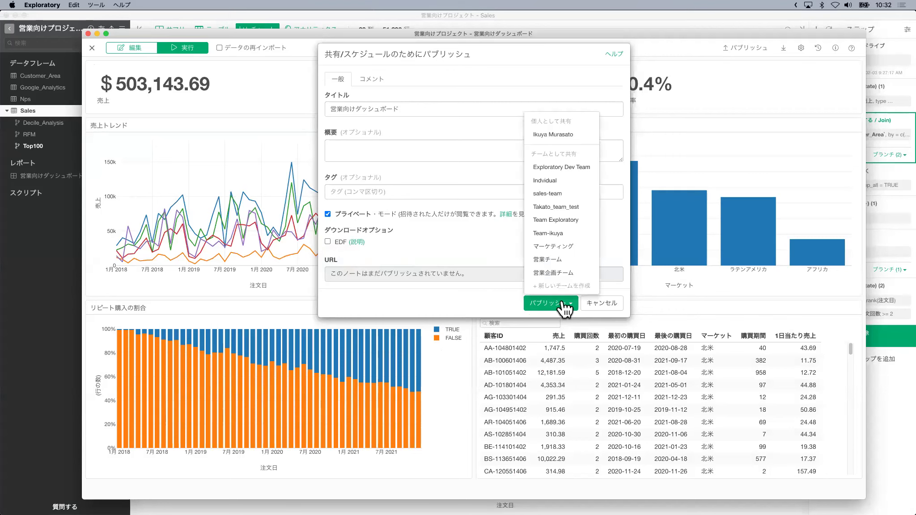
left_click(553, 273)
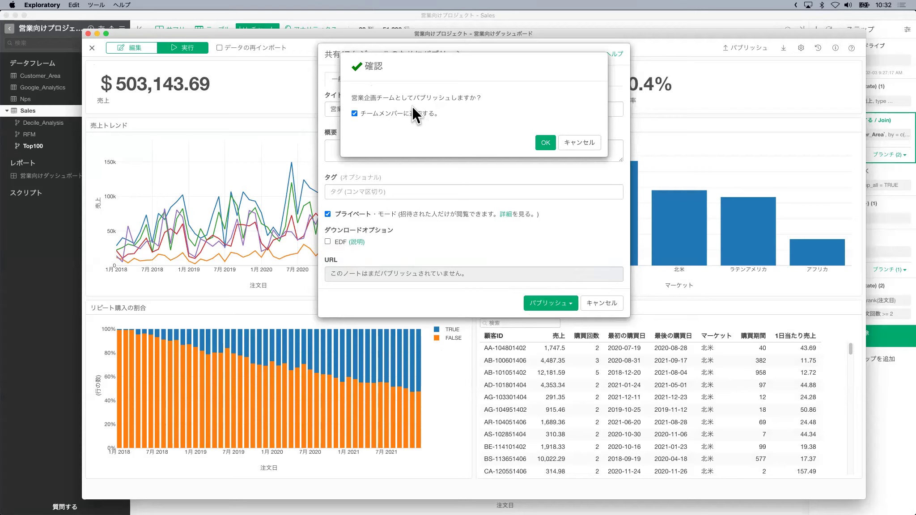
left_click(543, 144)
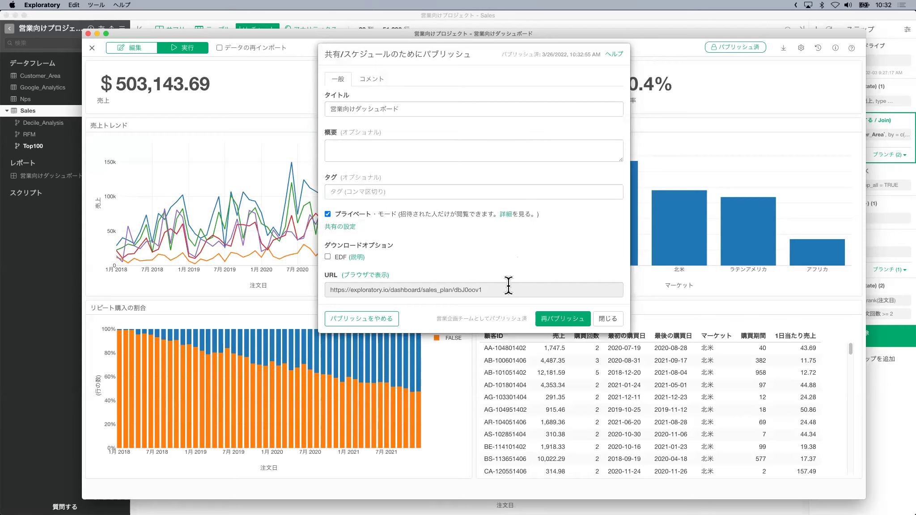
Examine the team name within the dashboard's published URL and close the publish dialog.
left_click_drag(488, 290, 333, 282)
left_click_drag(422, 289, 451, 289)
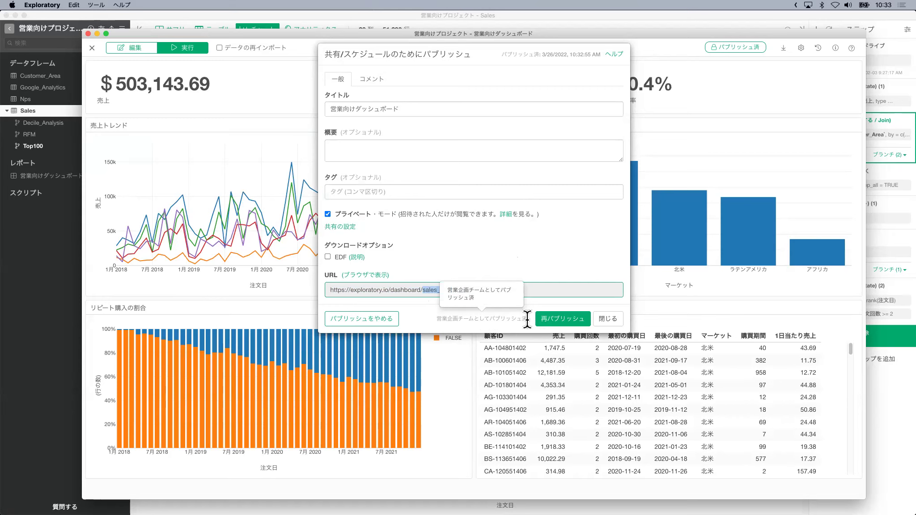
left_click(608, 320)
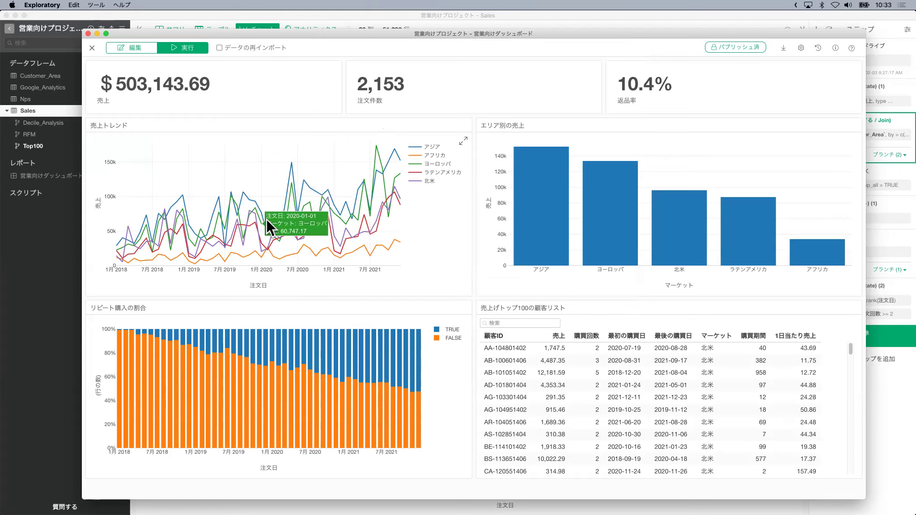
Publish the project 営業向けプロジェクト in private mode as 営業企画チーム, notifying the team members, and select its project URL.
left_click(216, 15)
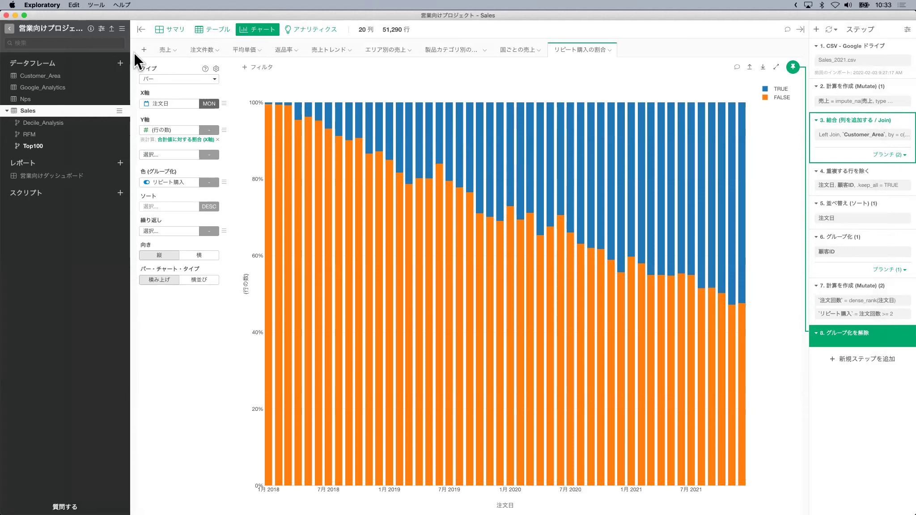
left_click(111, 29)
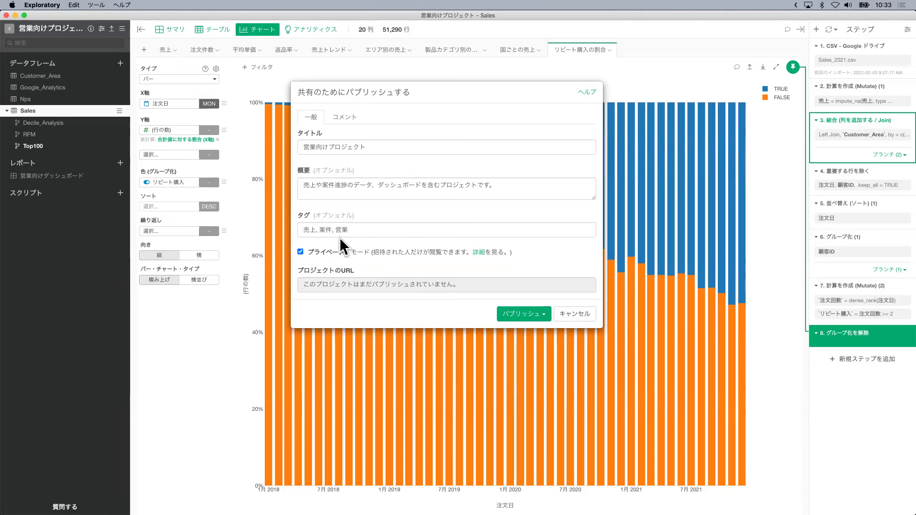
left_click(546, 321)
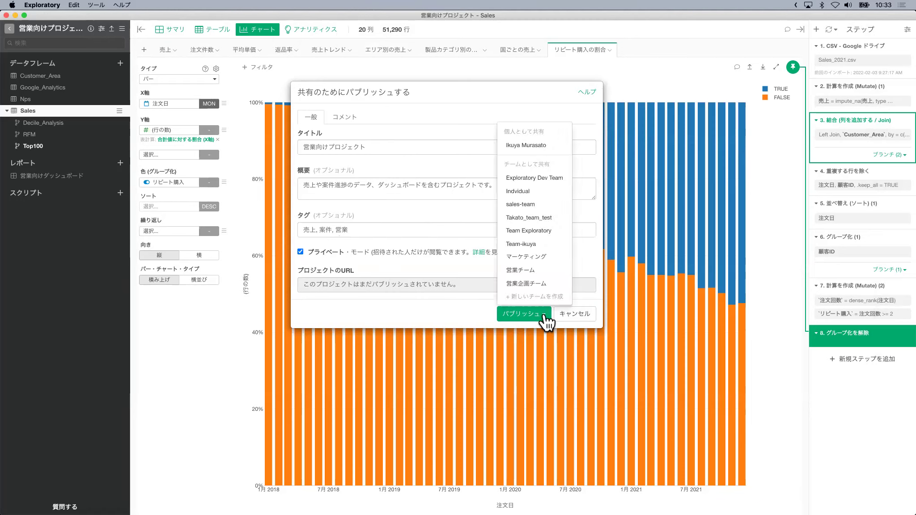
left_click(532, 284)
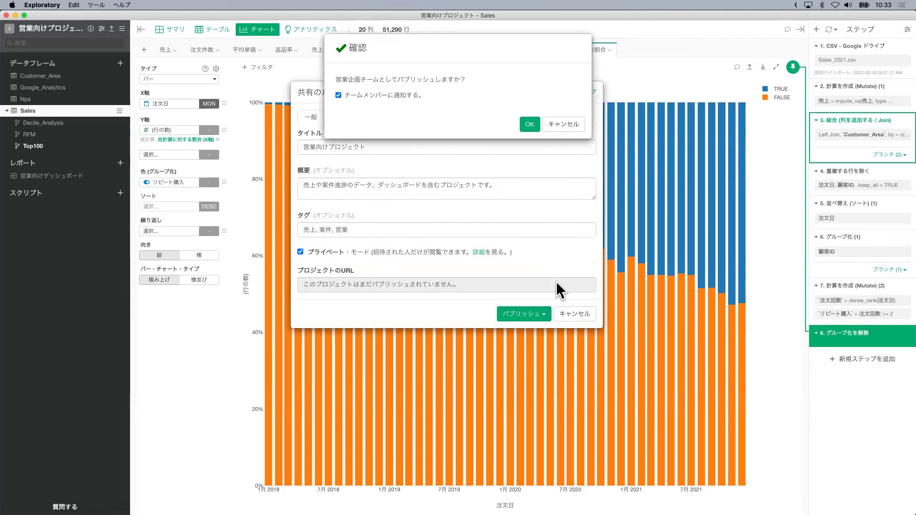
left_click_drag(470, 45, 464, 124)
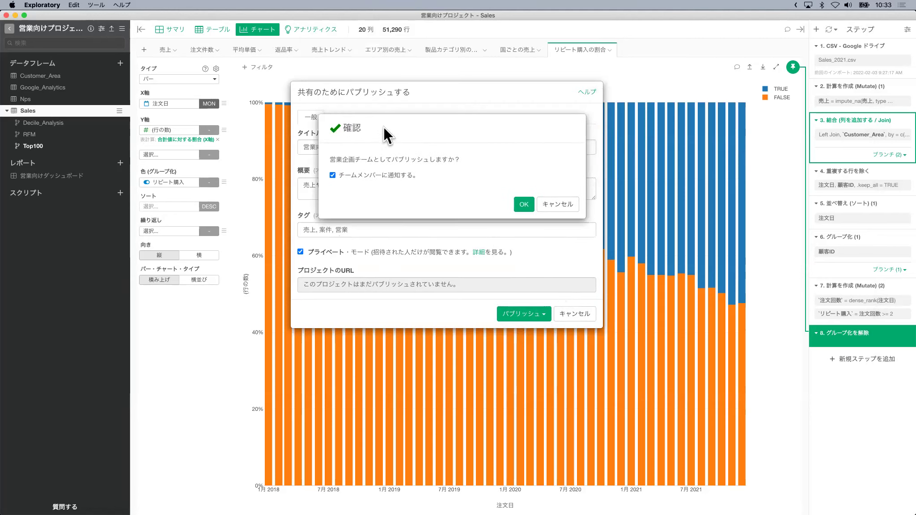
left_click(524, 205)
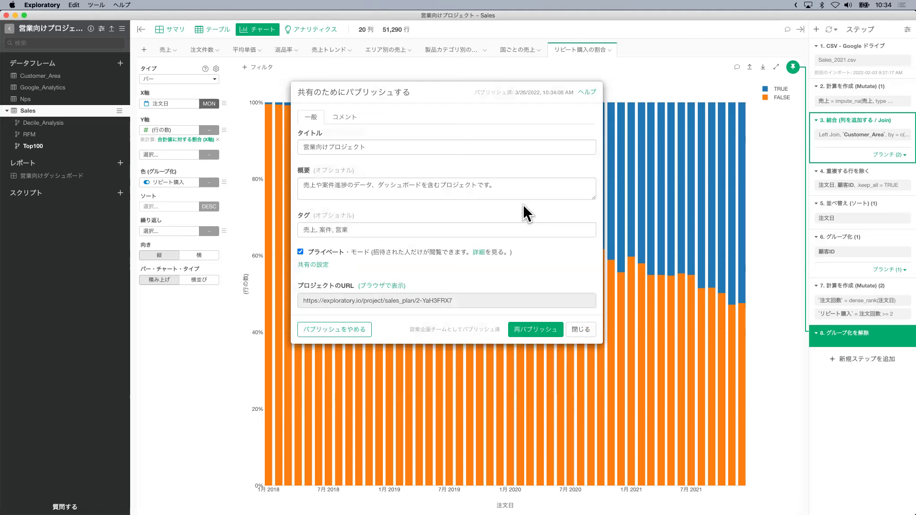
left_click_drag(484, 301, 299, 302)
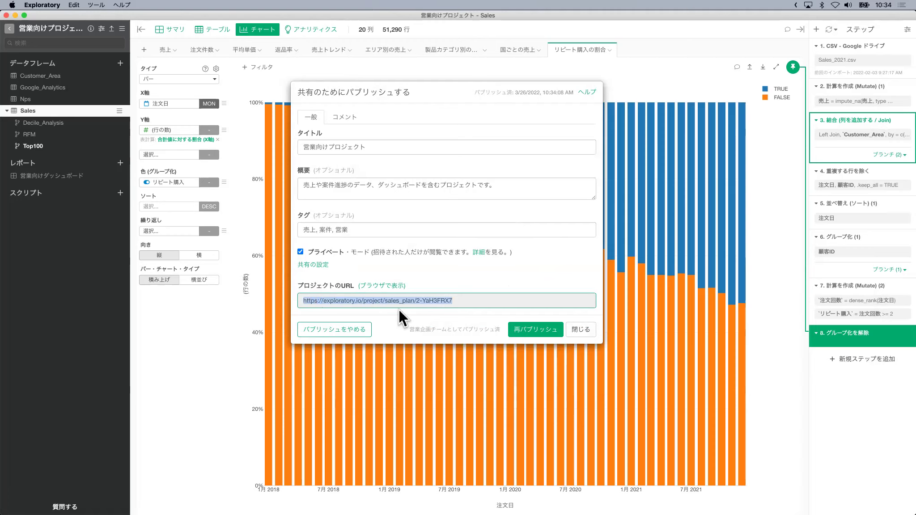
Switch to Keynote and present slide 120 on the one-week-later use case, followed by workflow slide 121.
key("super+Tab")
key("super+Tab")
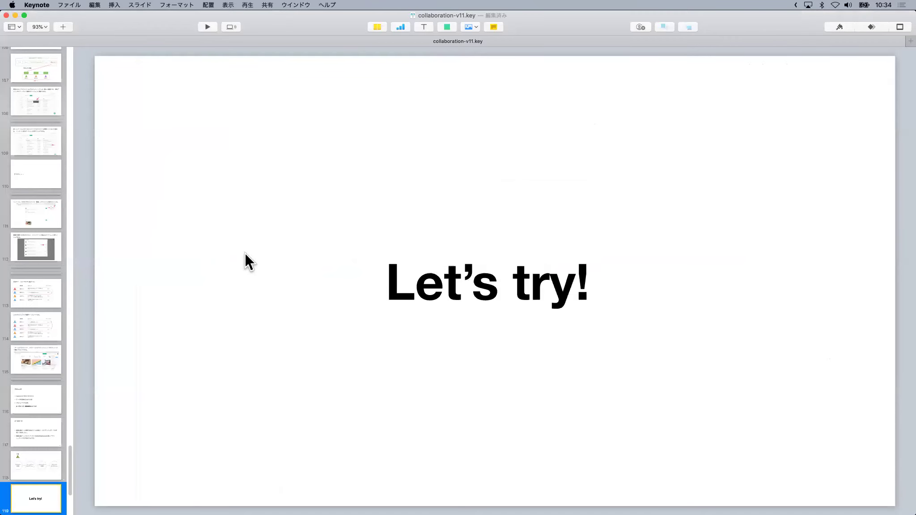
scroll(41, 332, "down", 5)
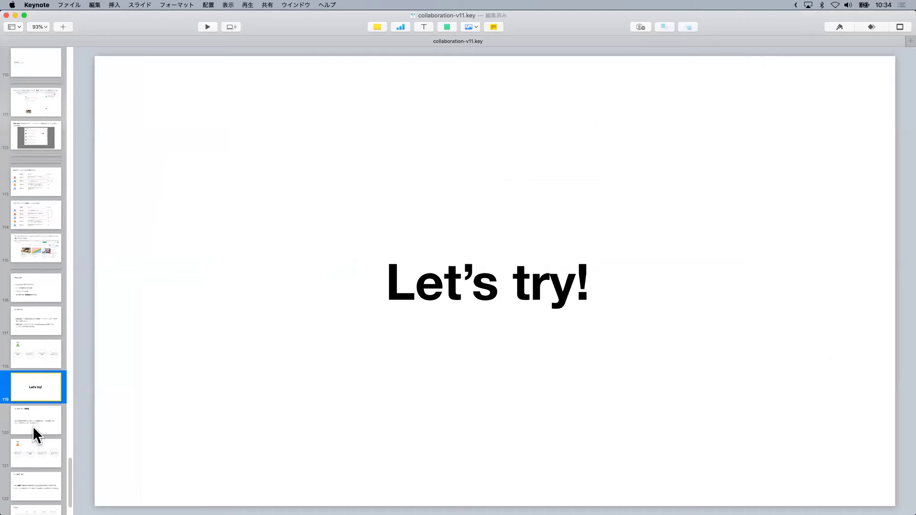
left_click(33, 426)
left_click(198, 22)
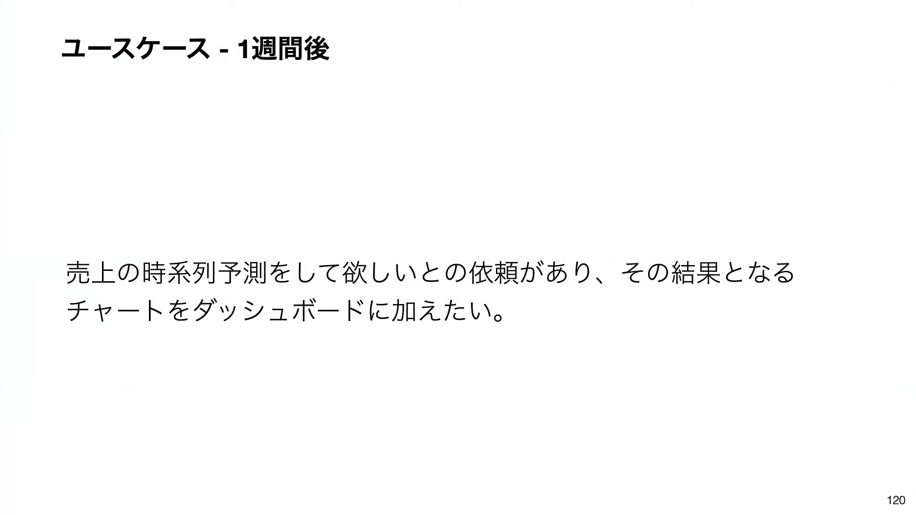
key("Escape")
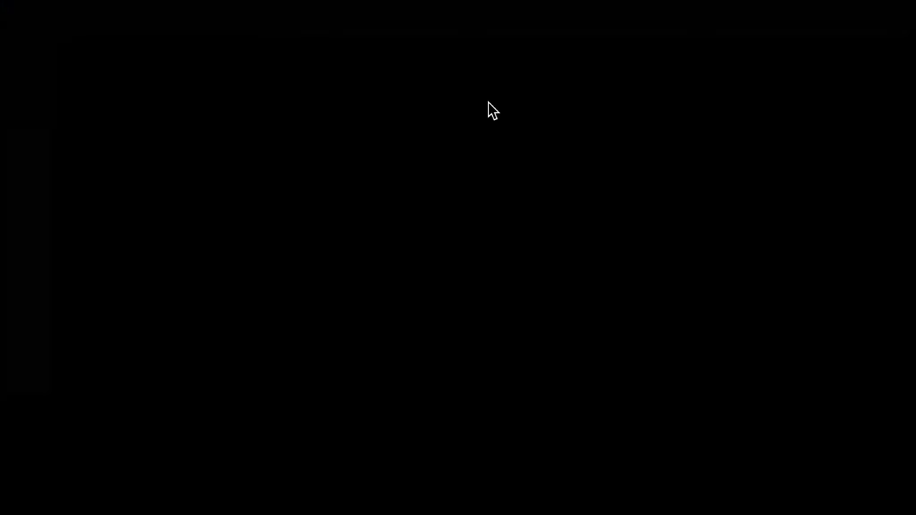
left_click(61, 447)
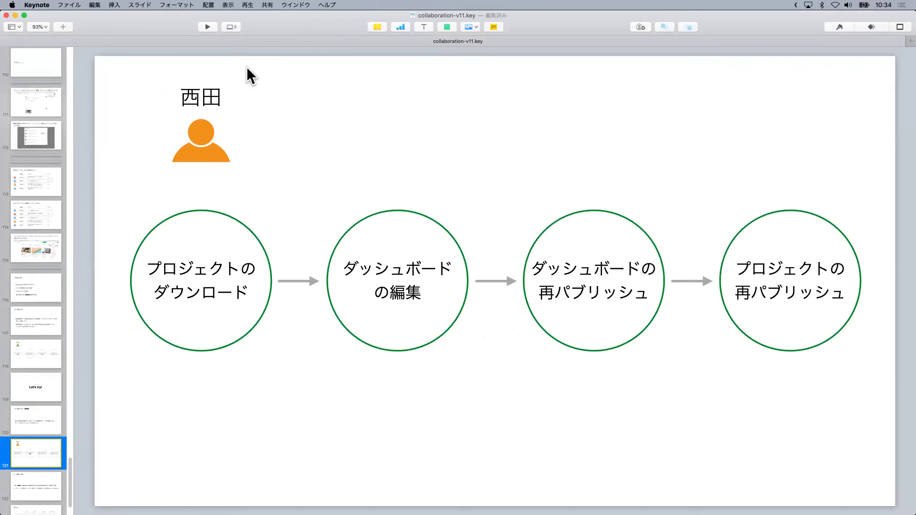
left_click(203, 27)
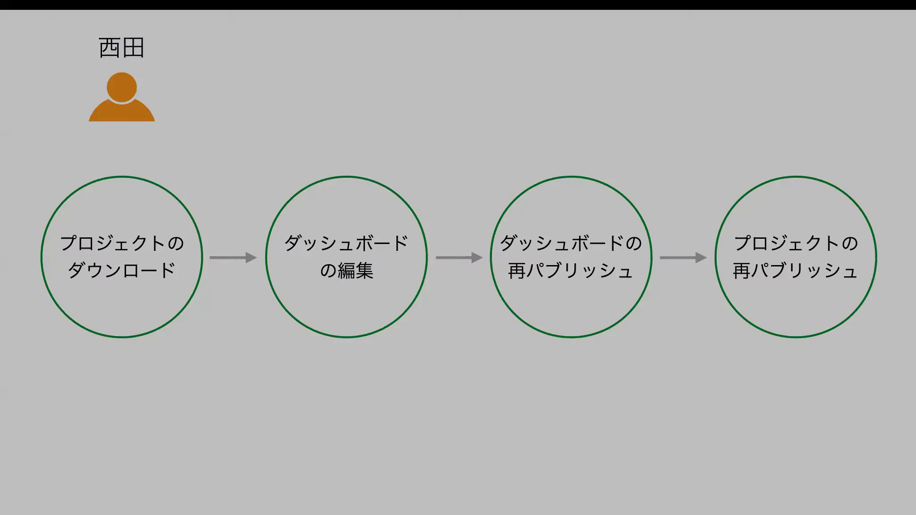
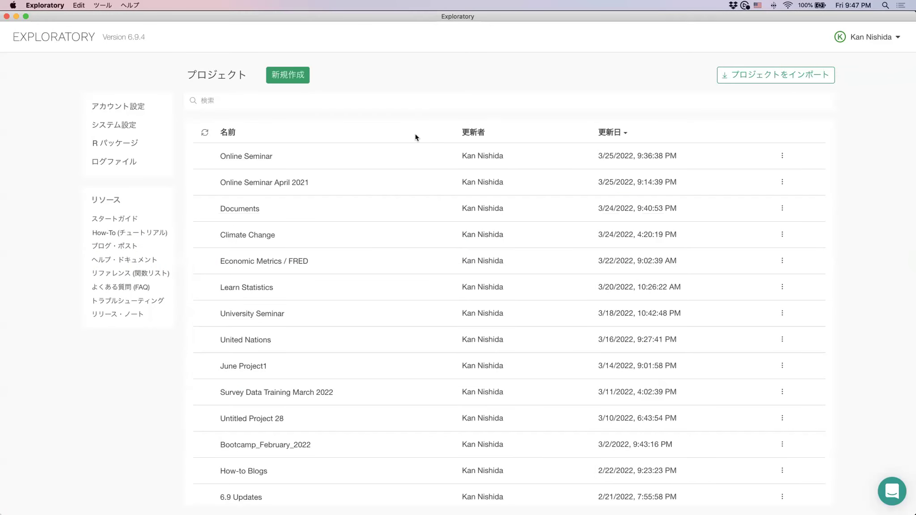
Import the published project 営業向けプロジェクト into Exploratory's project list and open it.
left_click(751, 77)
double_click(442, 57)
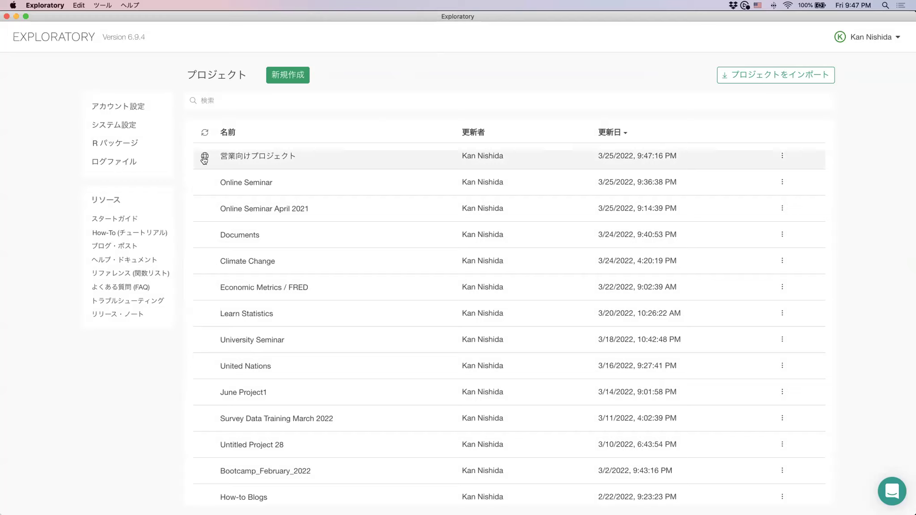
mouse_move(203, 157)
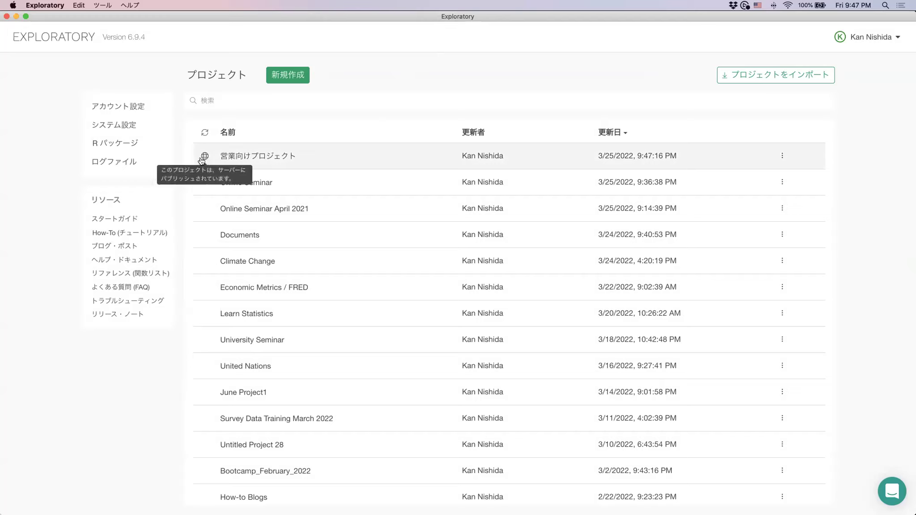
left_click(226, 159)
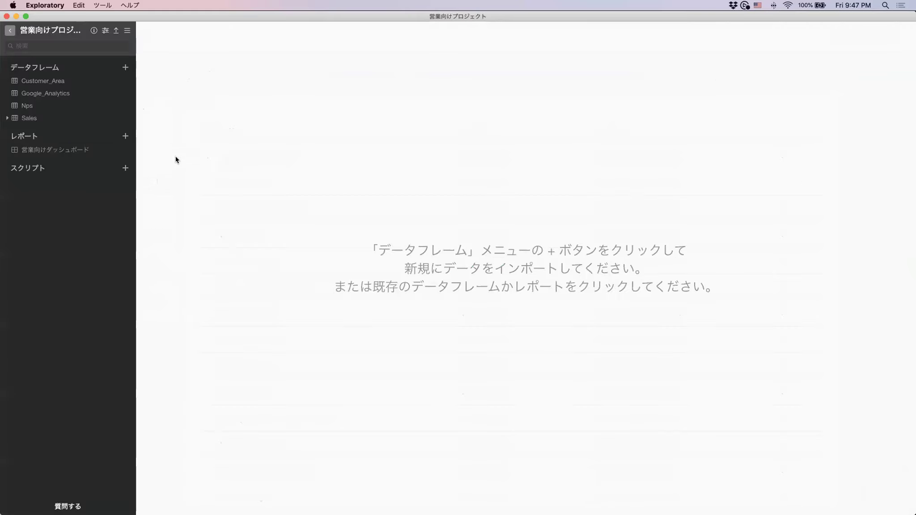
Open the report 営業向けダッシュボード in the imported project, review its charts and close its window.
left_click(74, 154)
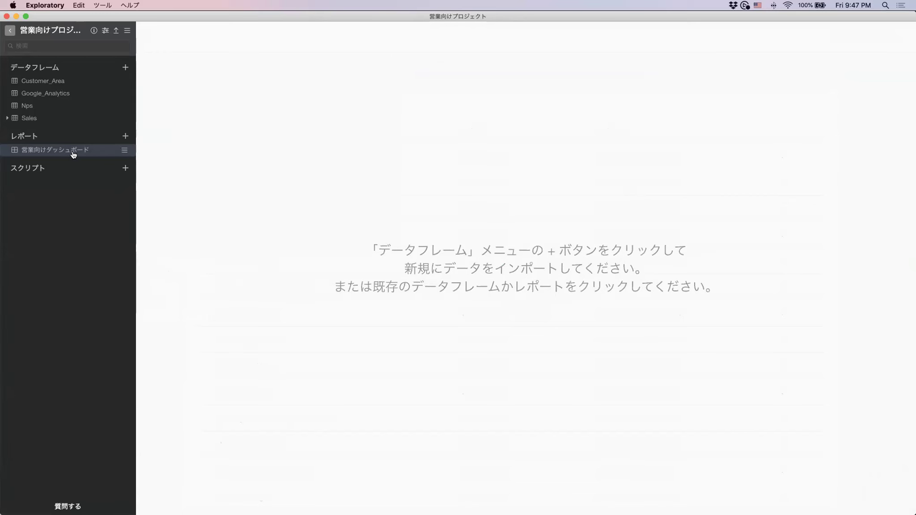
left_click(59, 151)
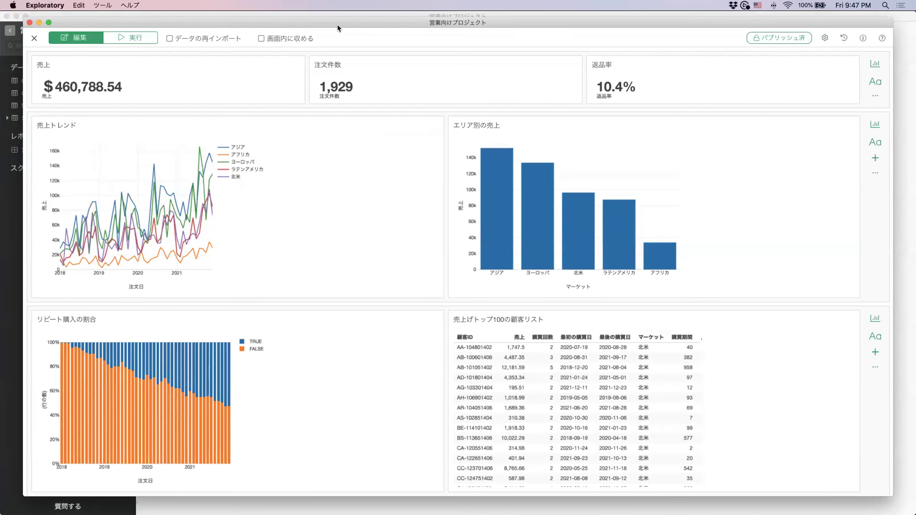
left_click_drag(339, 23, 365, 20)
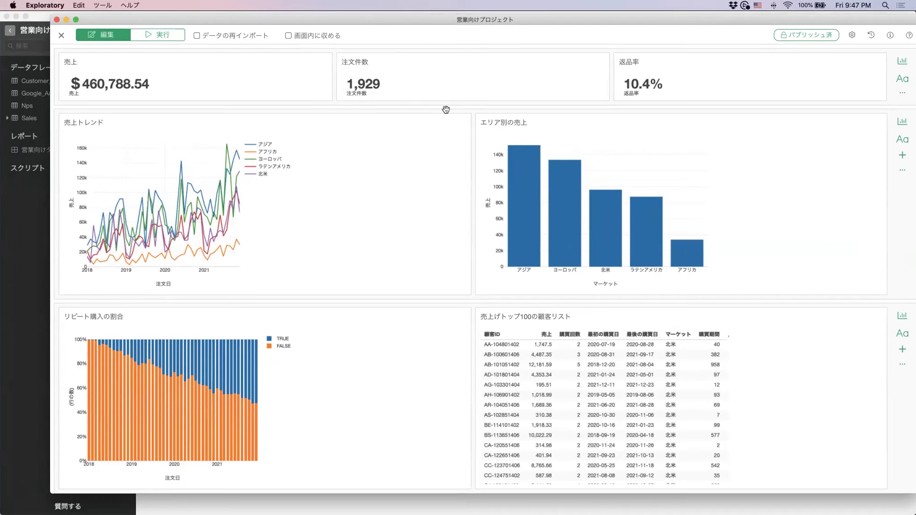
key("super+w")
Open the Sales data frame in its chart view.
left_click(64, 120)
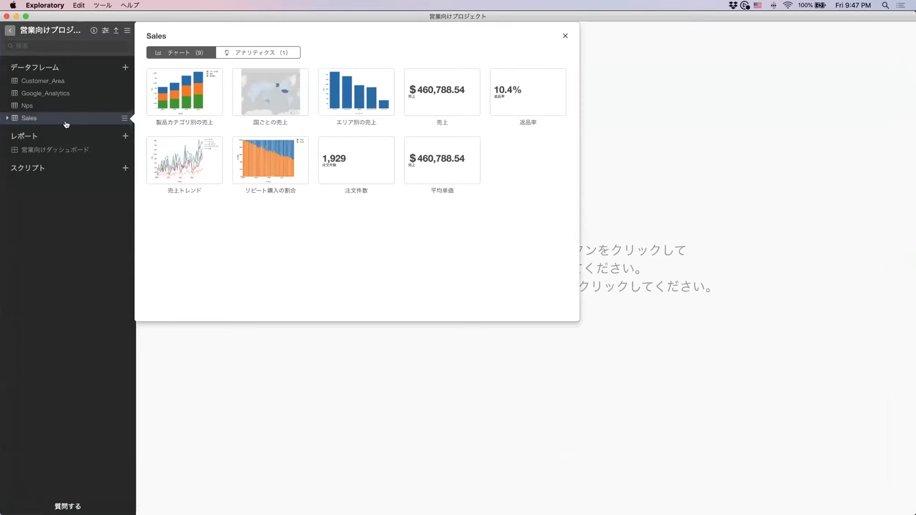
left_click(59, 122)
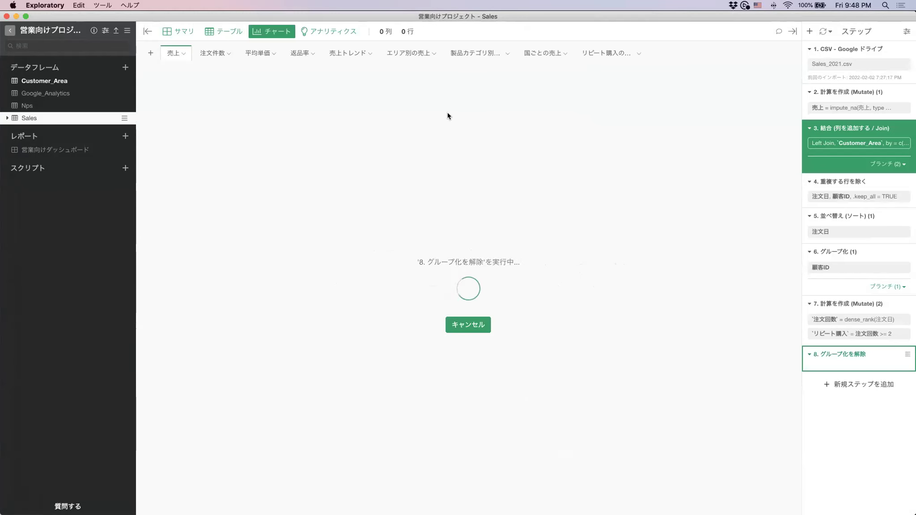
Set up a 時系列予測 (Prophet) time-series forecast in the analytics view of the Sales data frame.
left_click(326, 30)
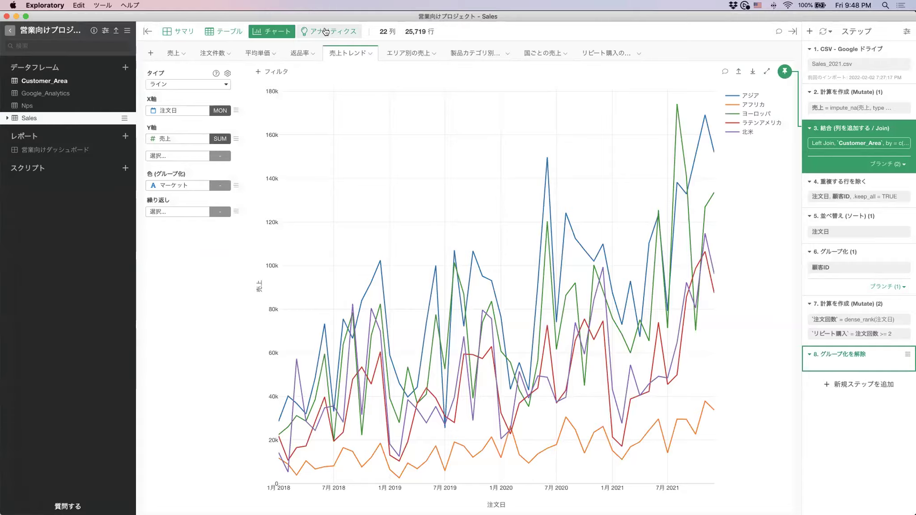
left_click(189, 85)
mouse_move(178, 257)
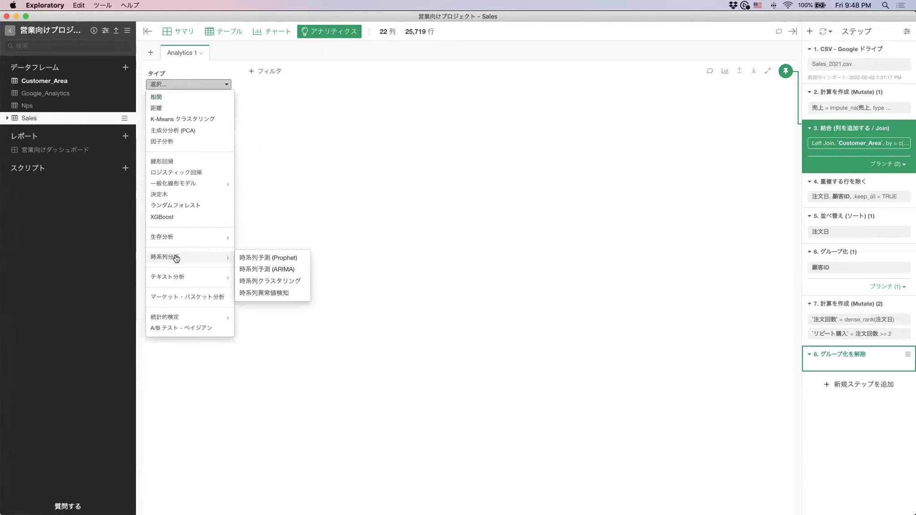
left_click(280, 260)
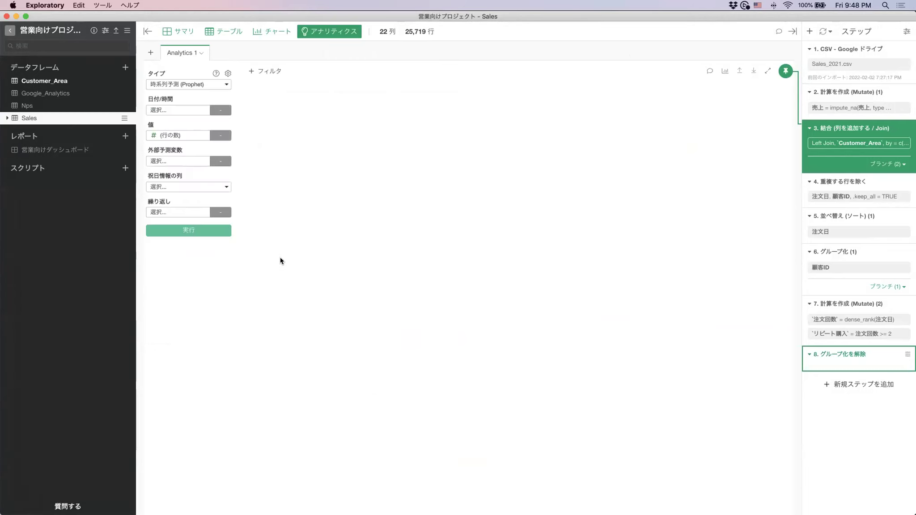
Set the forecast's date column to 注文日 rounded by week and its value column to 売上.
left_click(183, 110)
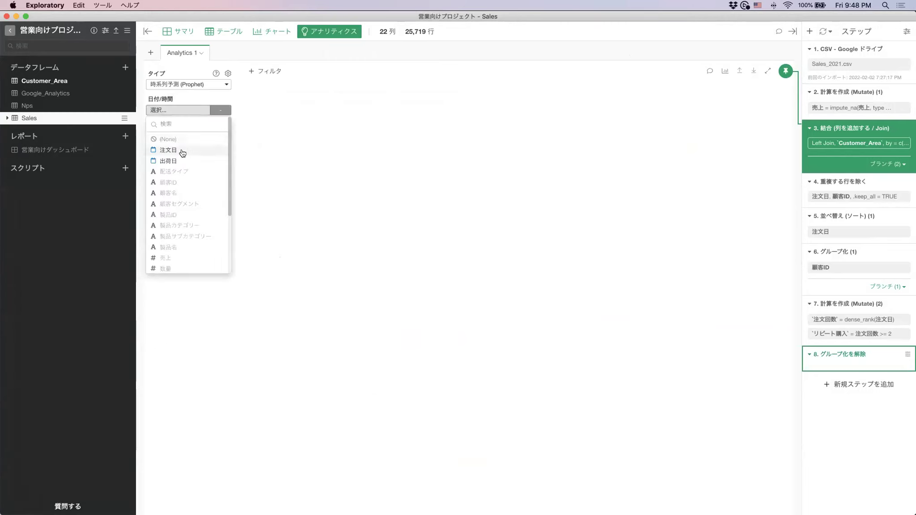
left_click(182, 153)
left_click(221, 110)
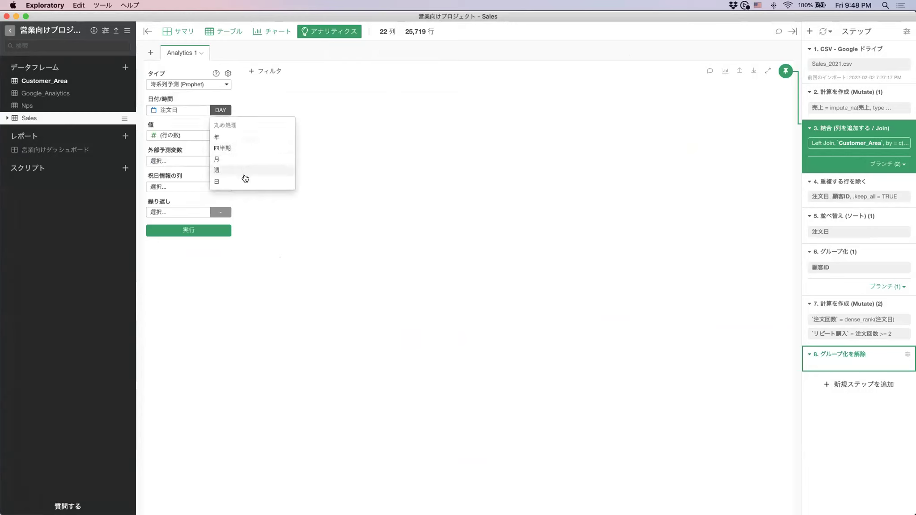
left_click(246, 170)
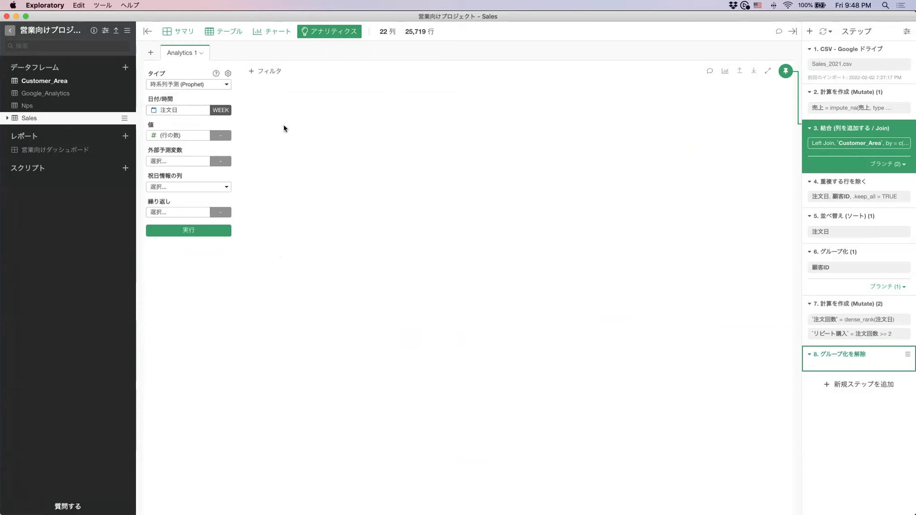
left_click(179, 135)
scroll(182, 231, "down", 3)
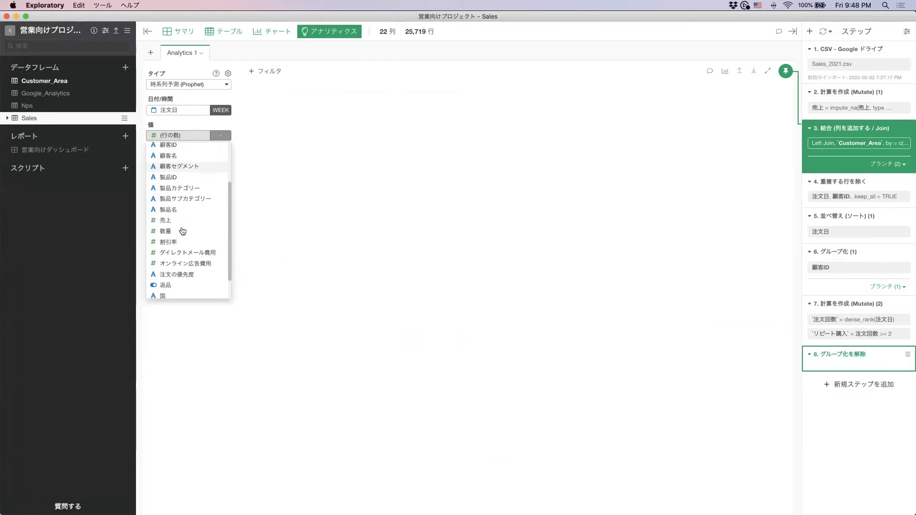
left_click(179, 220)
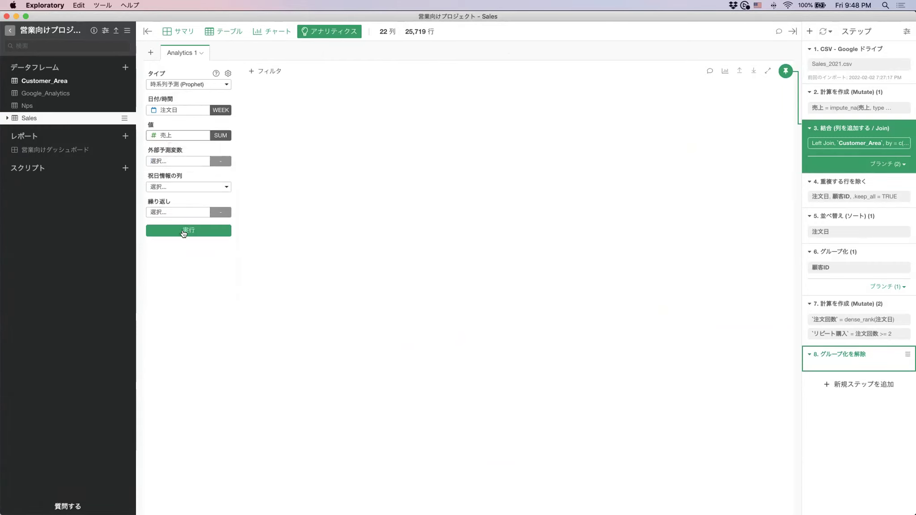
Set the analytics property 予測期間 to 52 and apply it.
left_click(226, 74)
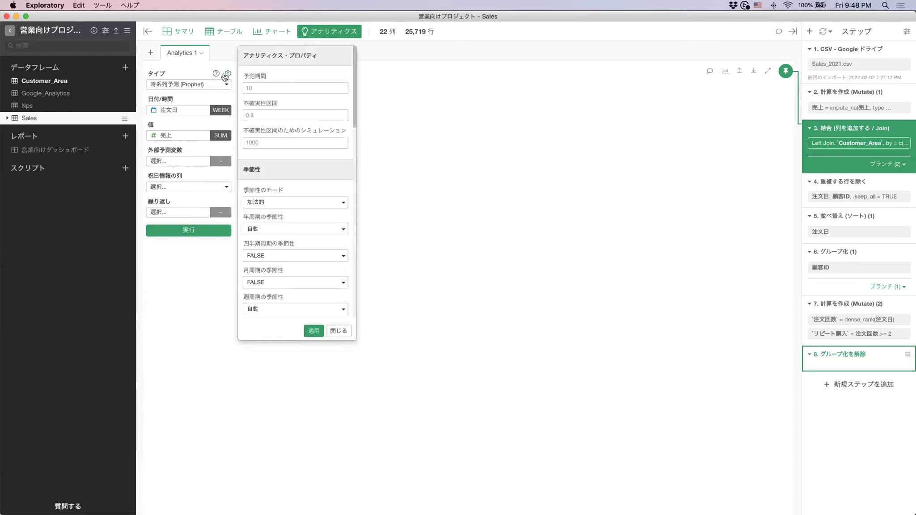
left_click(270, 88)
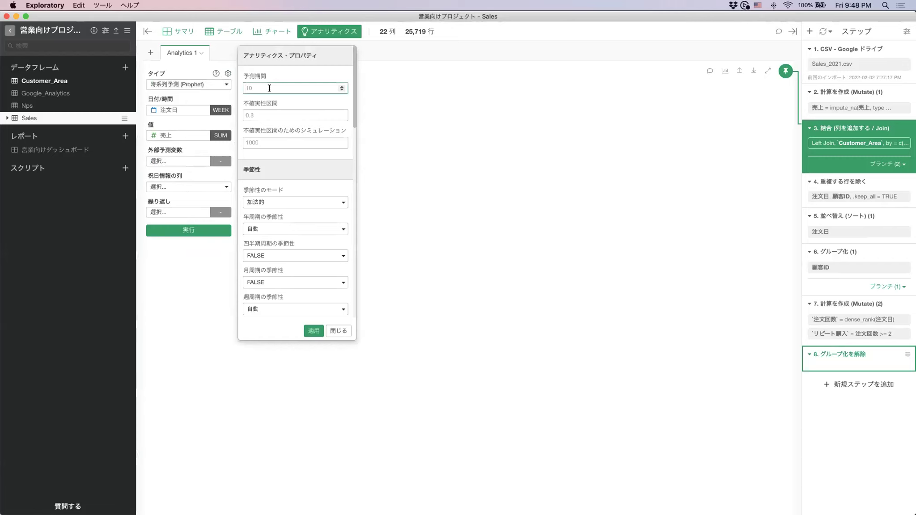
type("52")
left_click(313, 330)
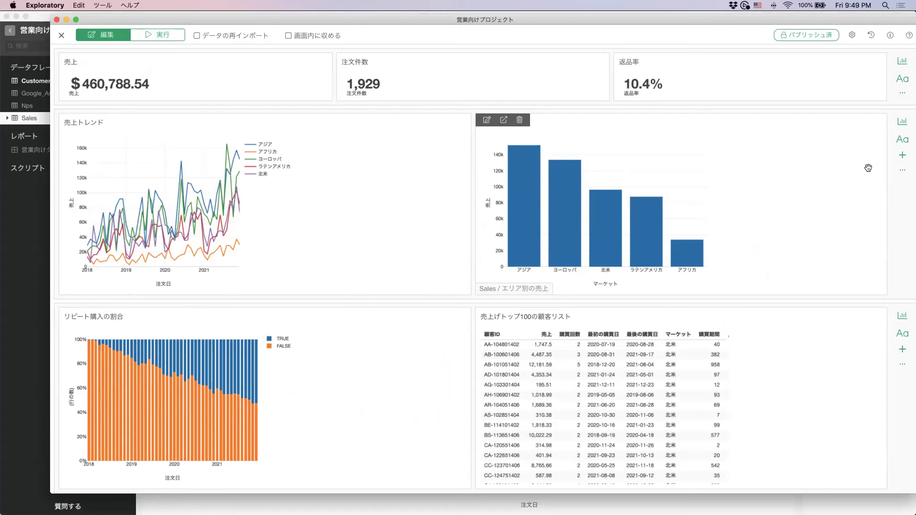
Add the 予測結果 chart from the Sales analytics to the dashboard's second row and place it between 売上トレンド and エリア別の売上.
left_click(901, 123)
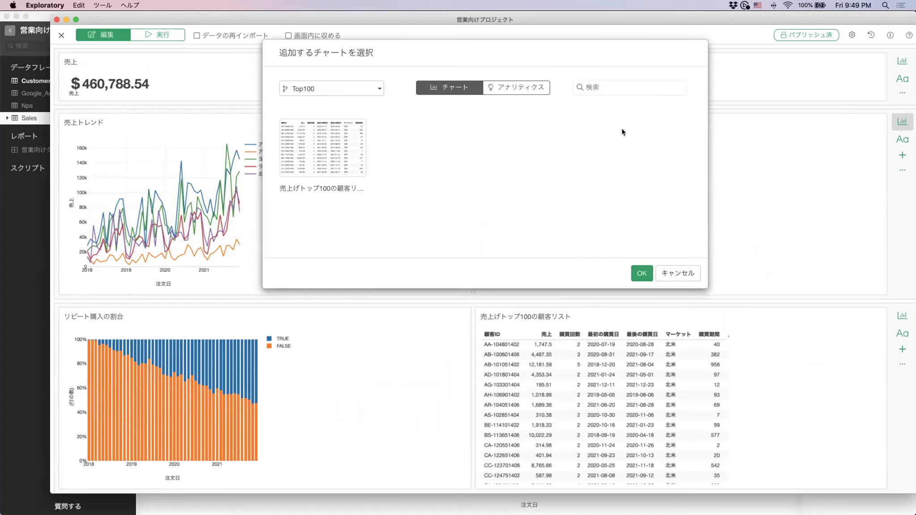
left_click(355, 87)
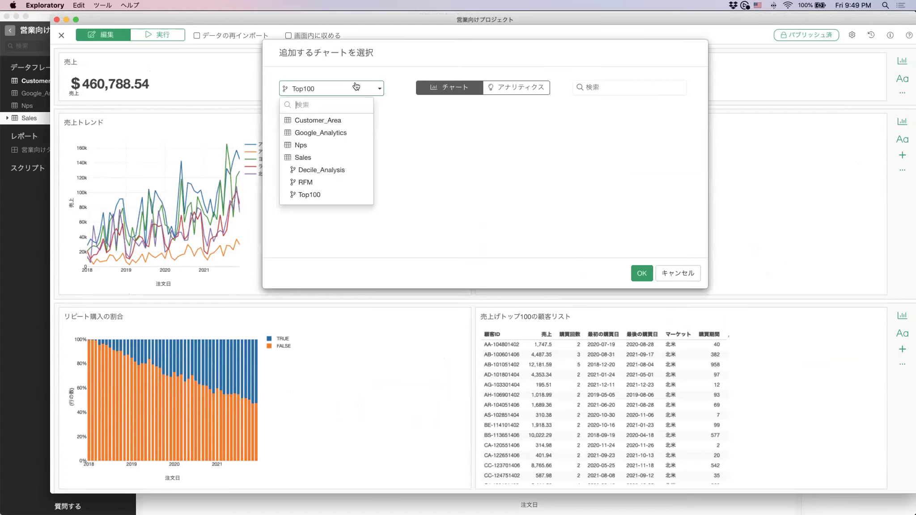
left_click(316, 155)
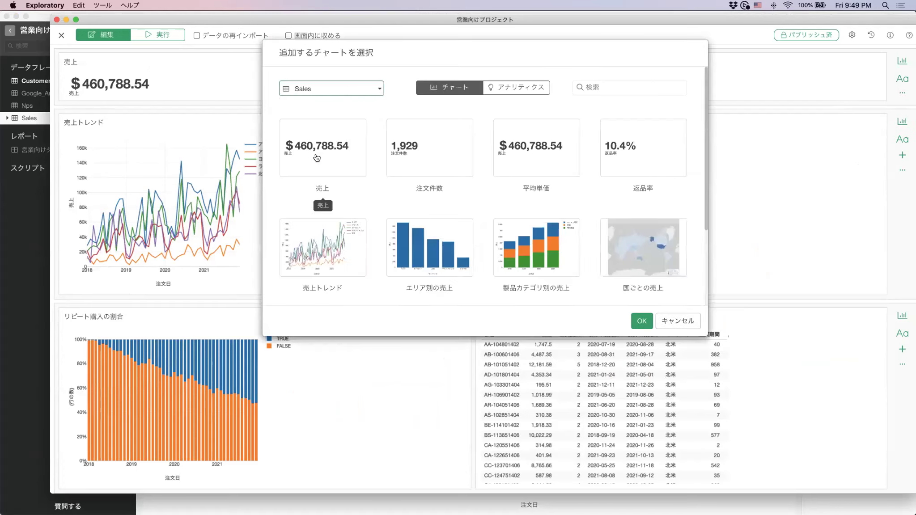
left_click(516, 87)
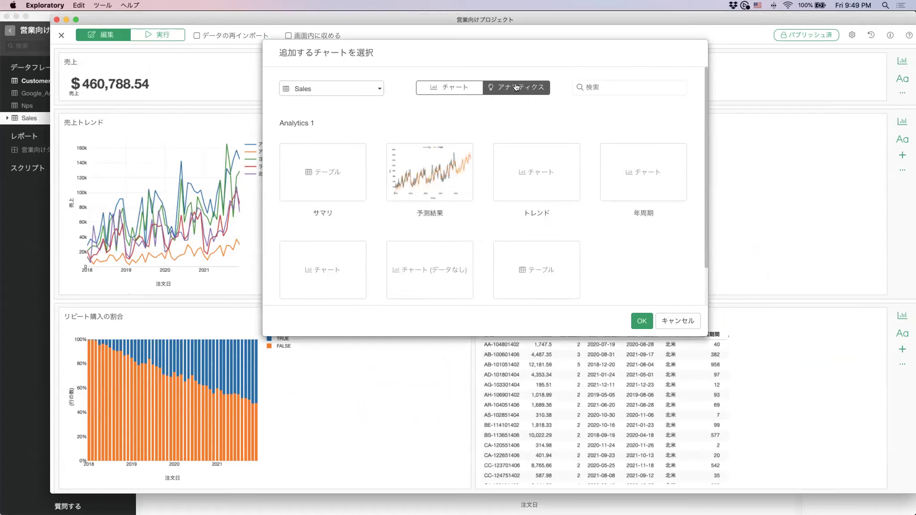
left_click(416, 174)
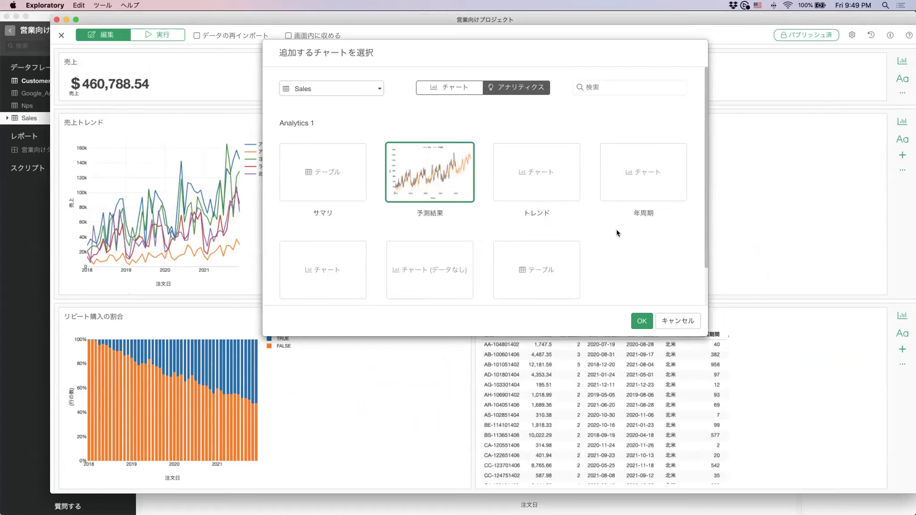
left_click(641, 322)
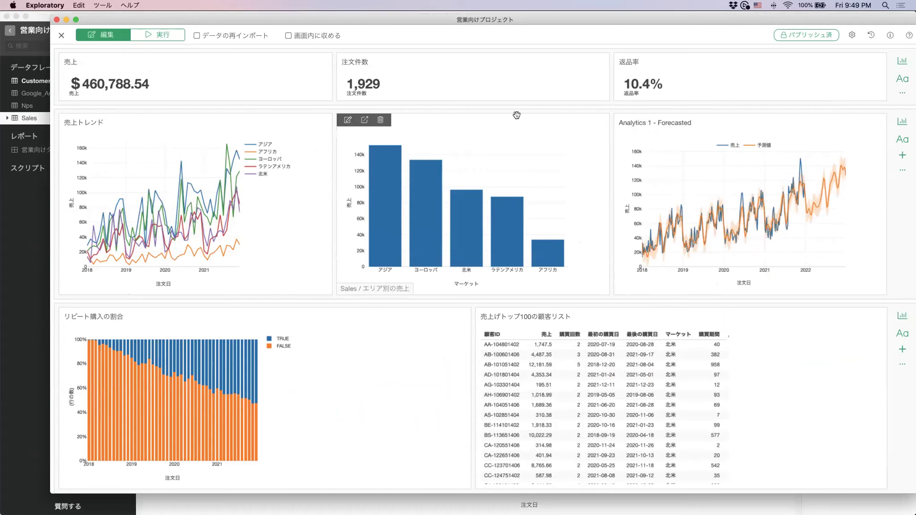
left_click_drag(678, 146, 424, 154)
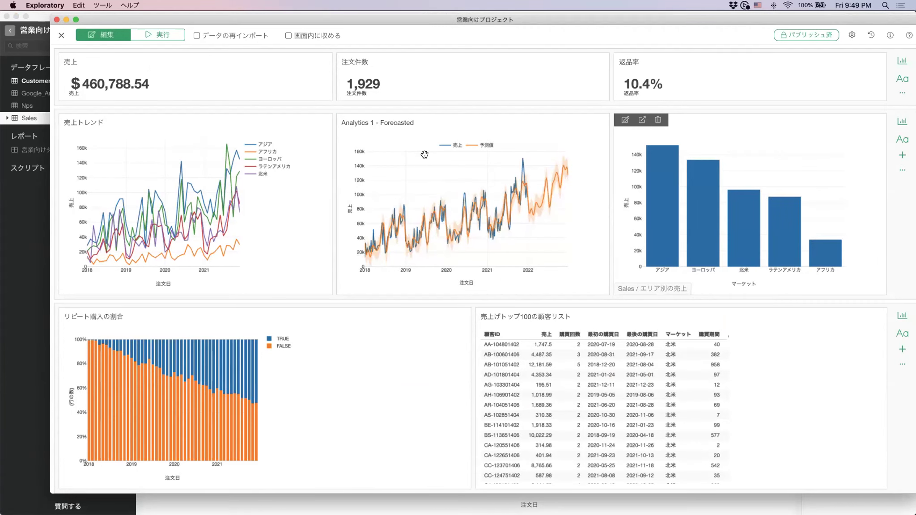
Run the dashboard and write the republishing comment 売上予測のチャートをダッシュボードに加えました。.
left_click(175, 34)
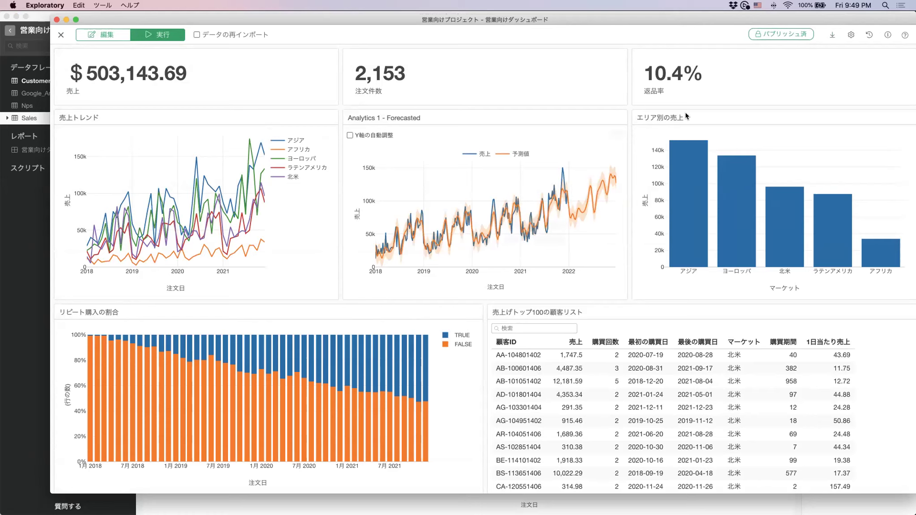
left_click(759, 36)
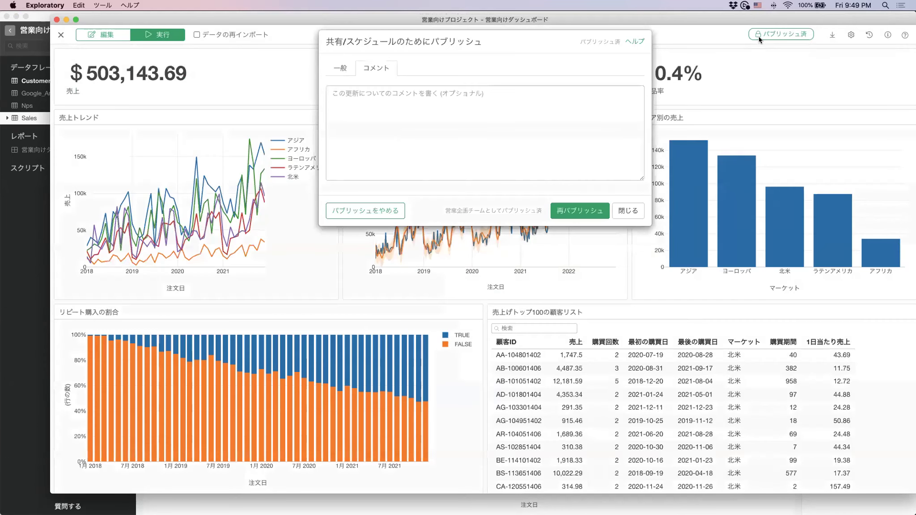
left_click(405, 130)
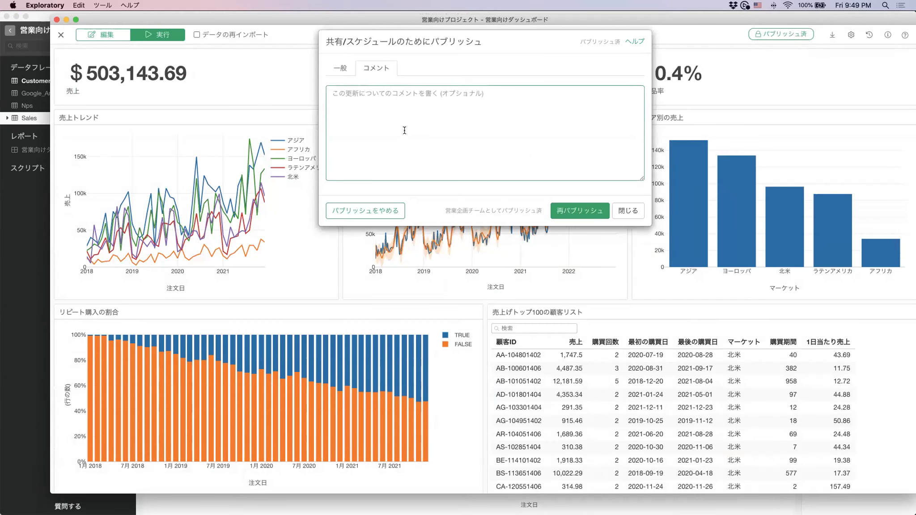
key("ctrl+space")
type("時系列よs")
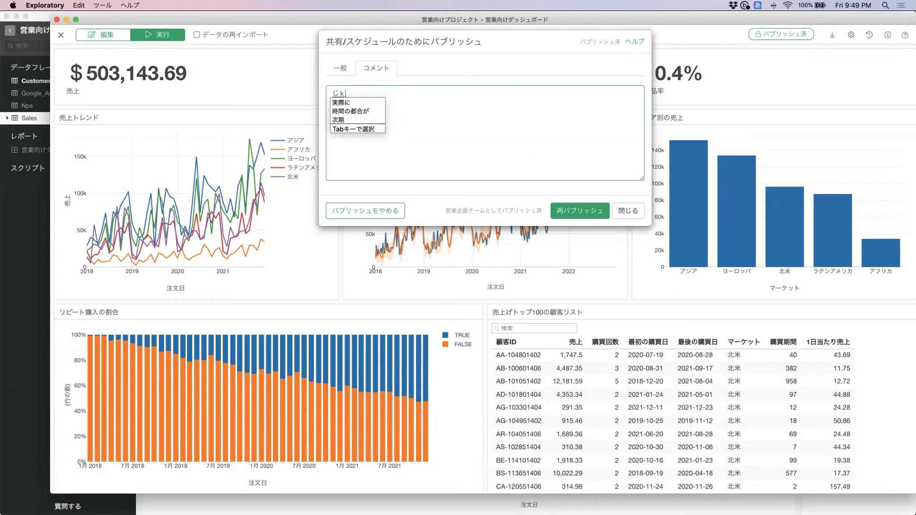
key("Tab")
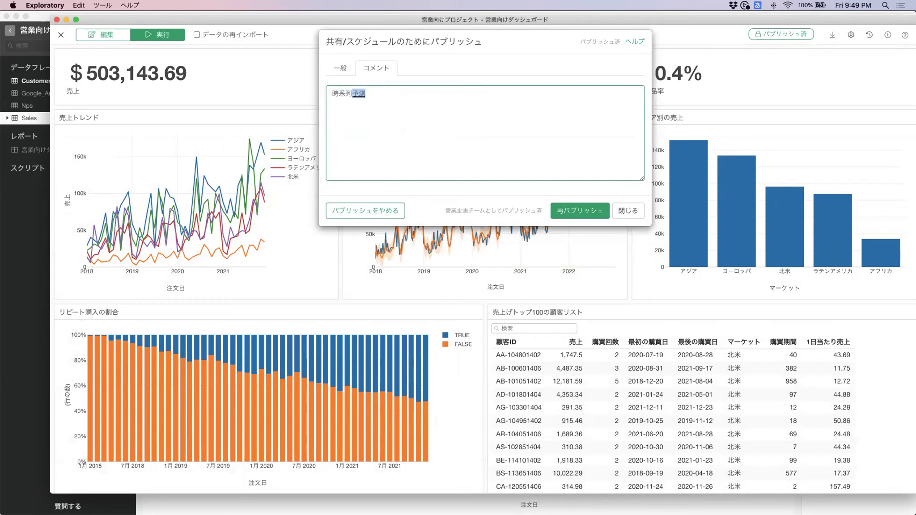
key("Return")
double_click(342, 93)
type("うりあ")
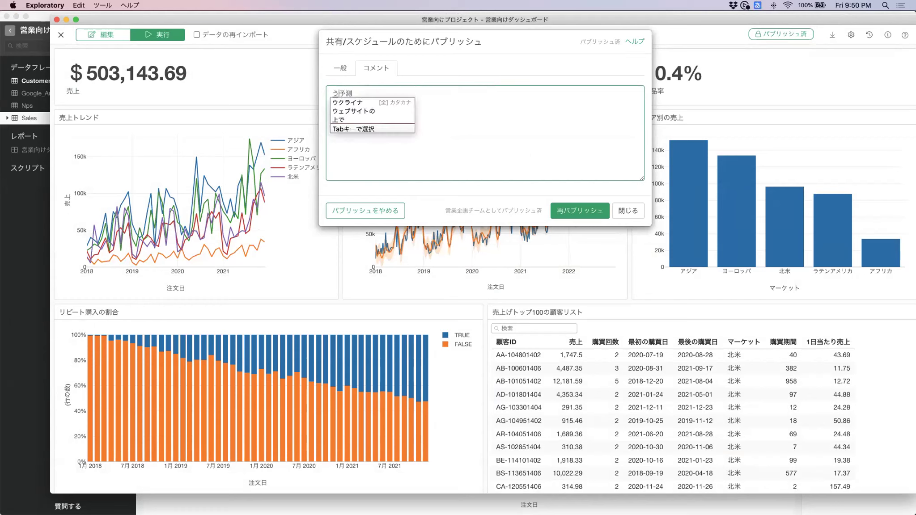
key("Tab")
key("Return")
type("の")
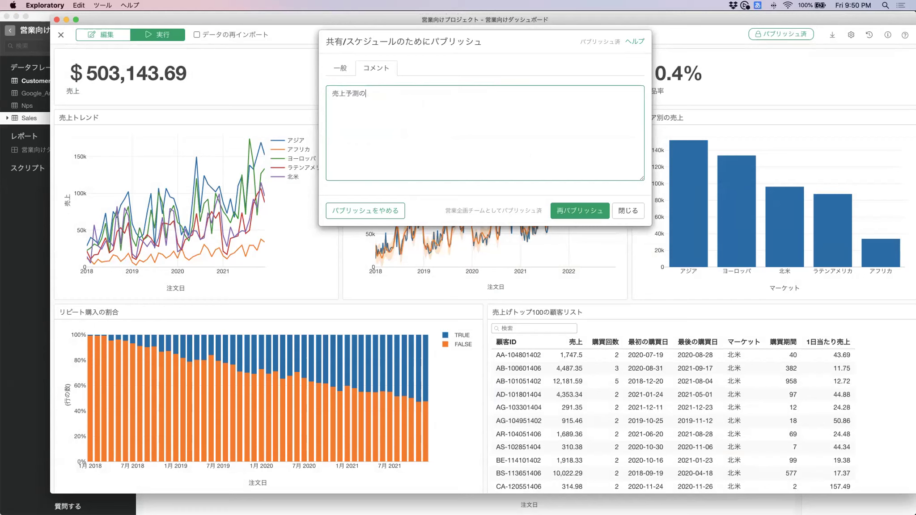
type("ちゃーとをくわ")
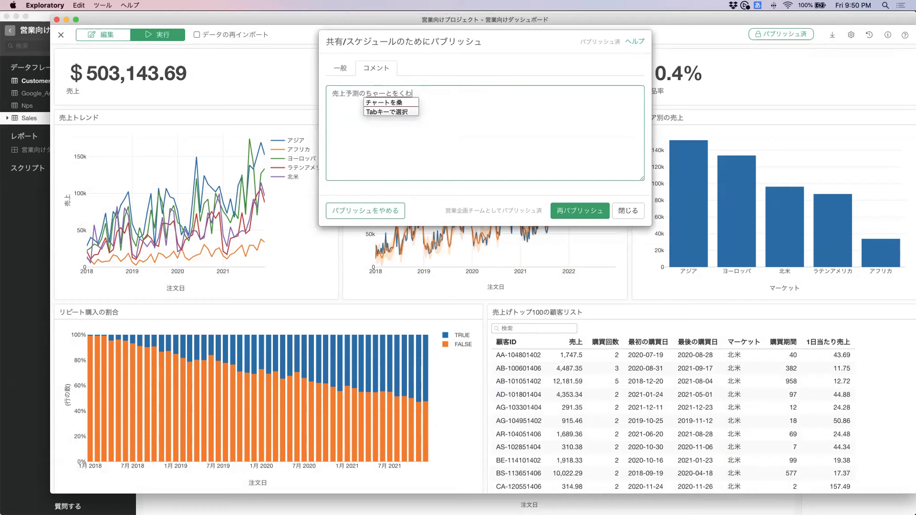
type("えました")
key("space")
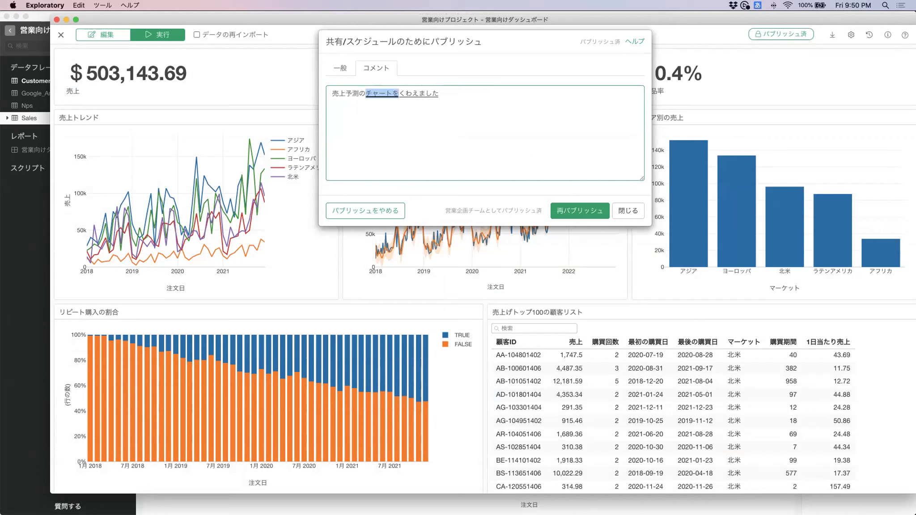
key("Right")
key("space")
type("。")
key("Return")
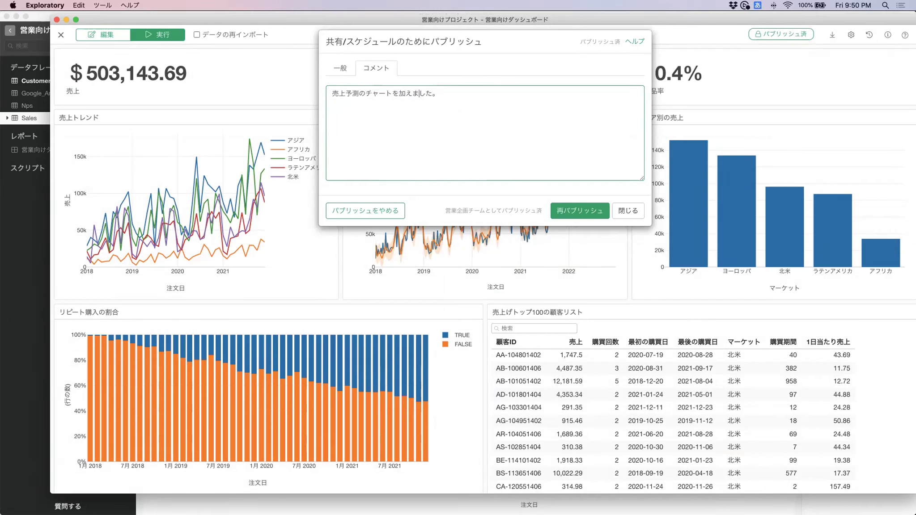
type("だっしゅぼーどに")
key("space")
key("Return")
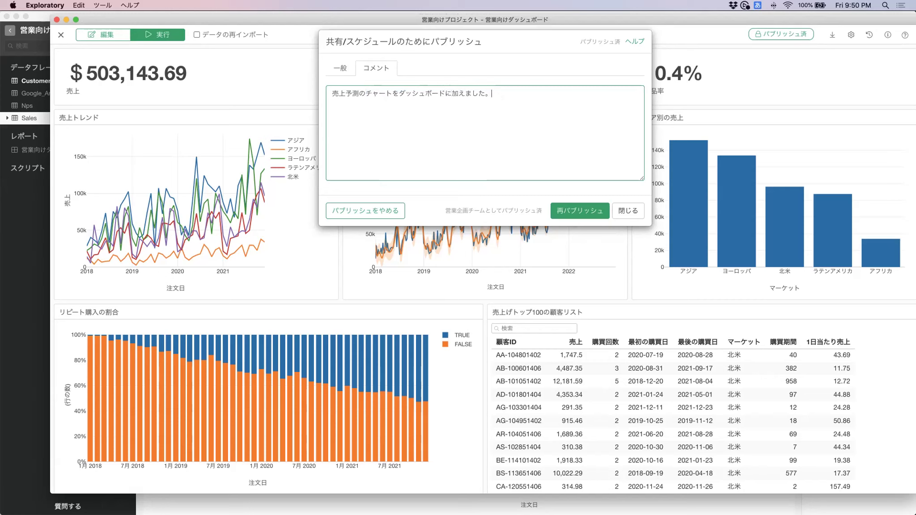
Republish the dashboard as 営業企画チーム with team members notified, and close the publishing dialog.
left_click(574, 212)
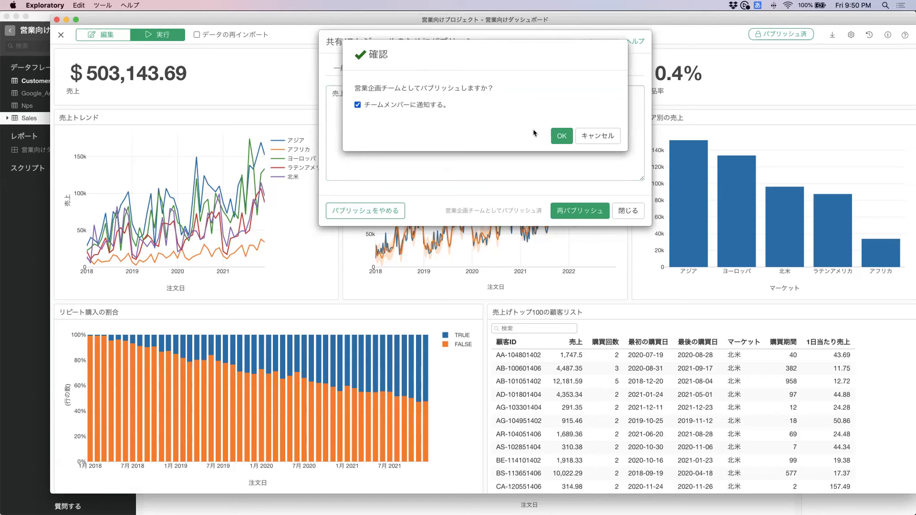
left_click(558, 136)
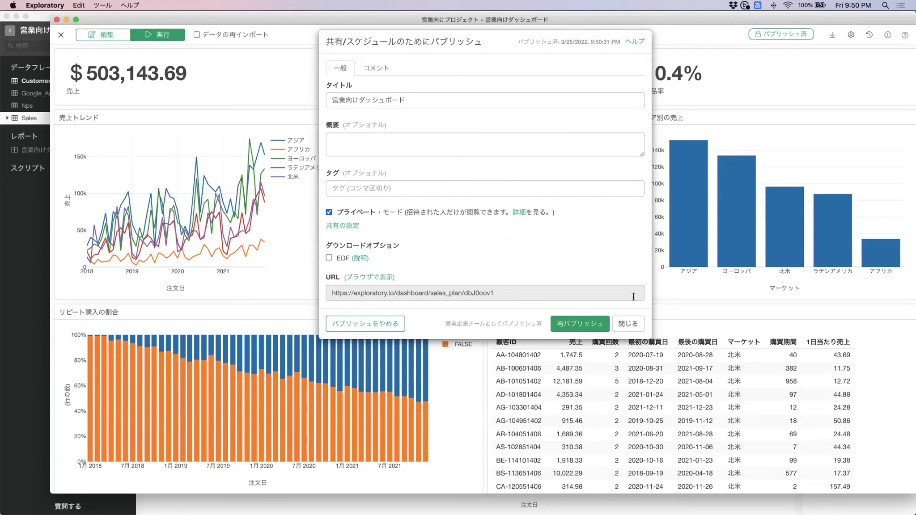
left_click(627, 324)
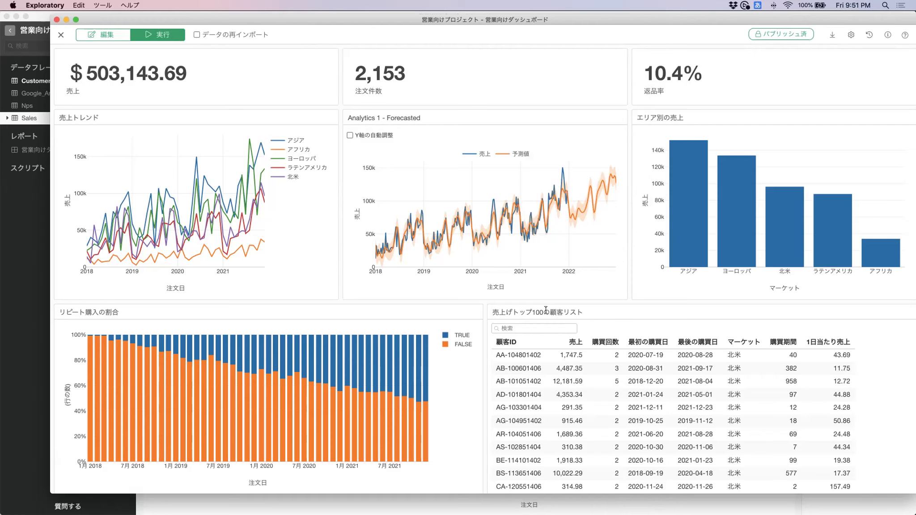
Close the dashboard window and open the publishing dialog of the whole project.
left_click_drag(334, 19, 333, 32)
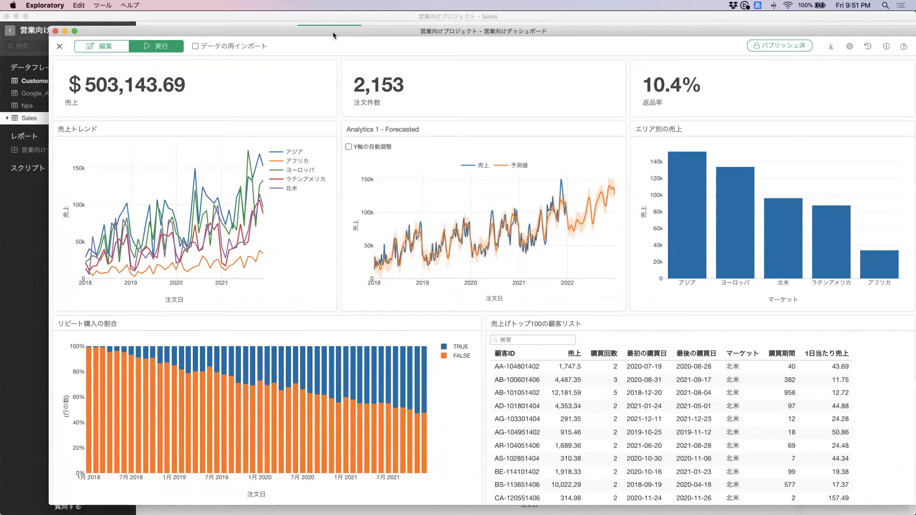
key("super+w")
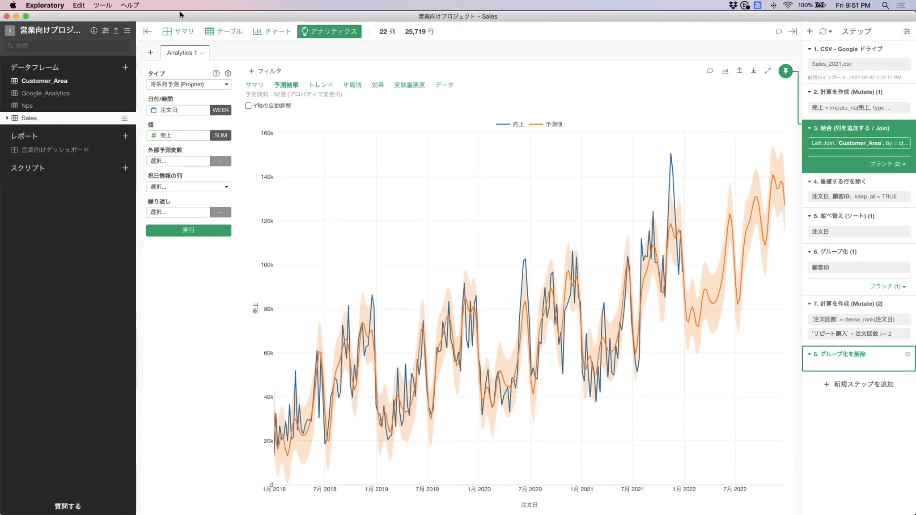
left_click(117, 30)
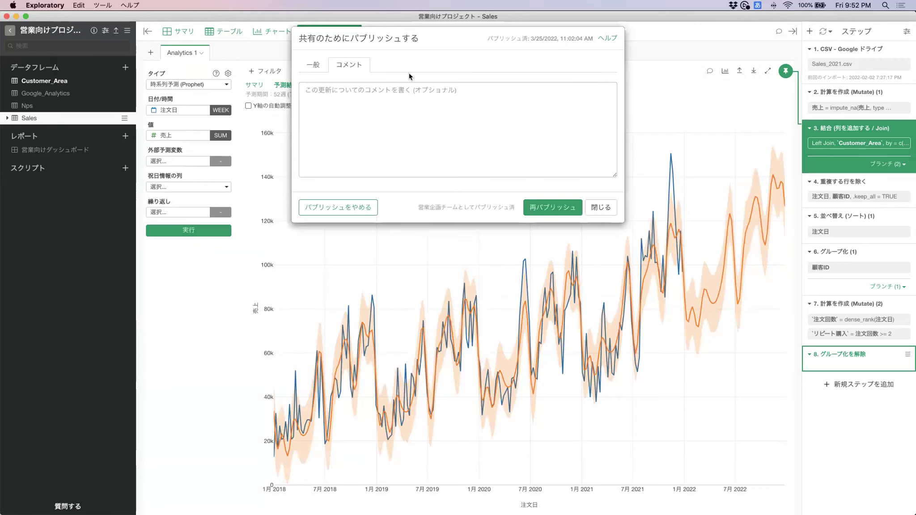
Write the first line of the project's republishing comment as "- 売上予測のアナリティクスを追加。".
left_click(410, 109)
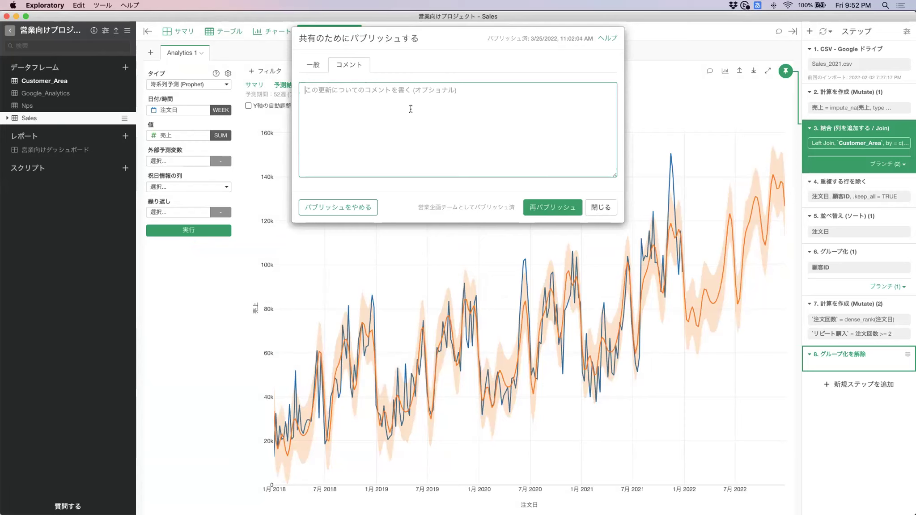
type("売上よそk")
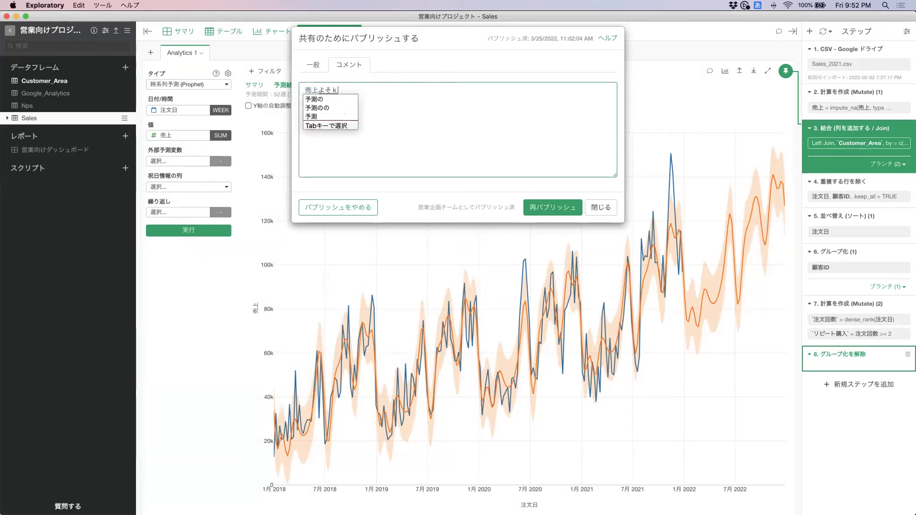
type("u")
key("Tab")
key("Return")
type("anarithikusu")
key("space")
type("wotsuika")
key("space")
type(".")
key("Return")
Add the comment line "- ダッシュボードに売上予測のチャートを追加。" and republish the project as 営業企画チーム with team members notified.
key("ctrl+space")
type("- ")
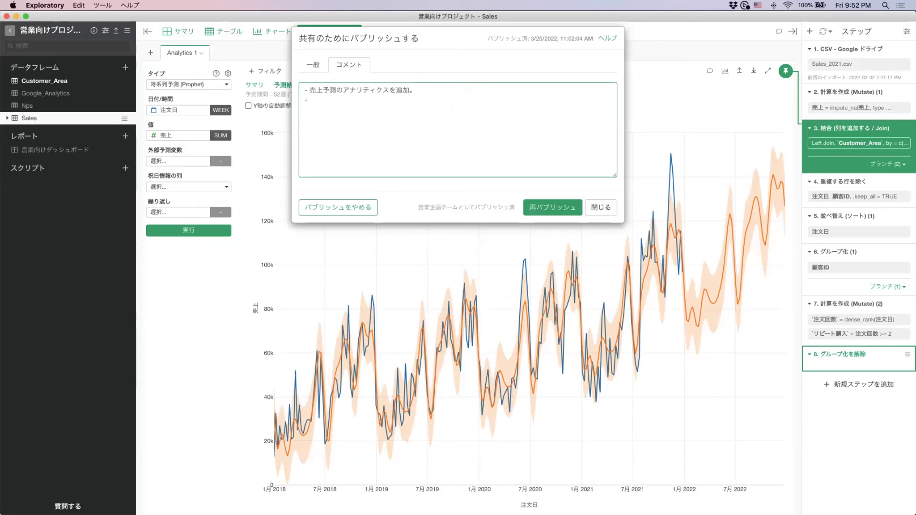
type(" ダッシュボードに")
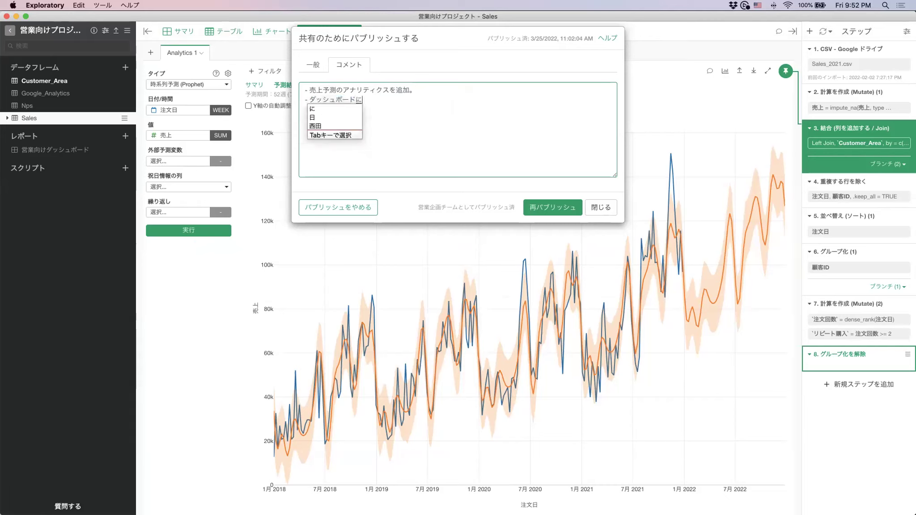
type("売上")
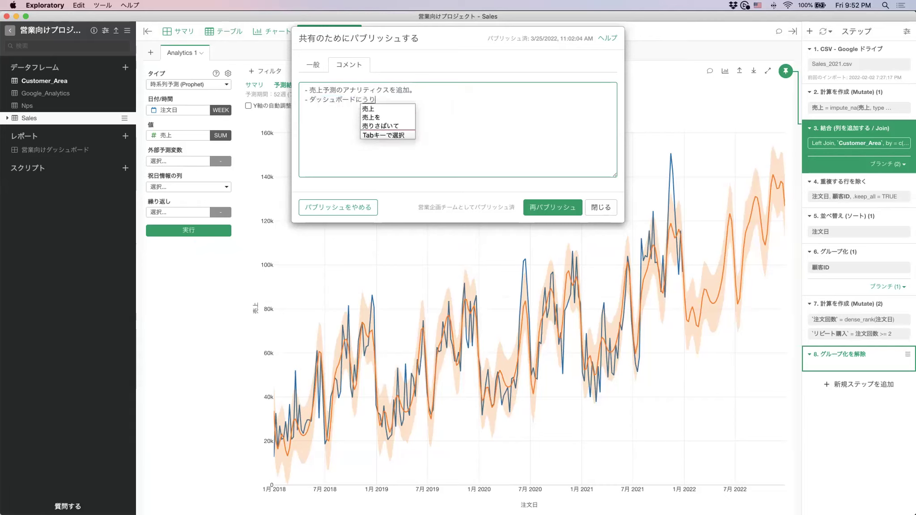
type("予測の")
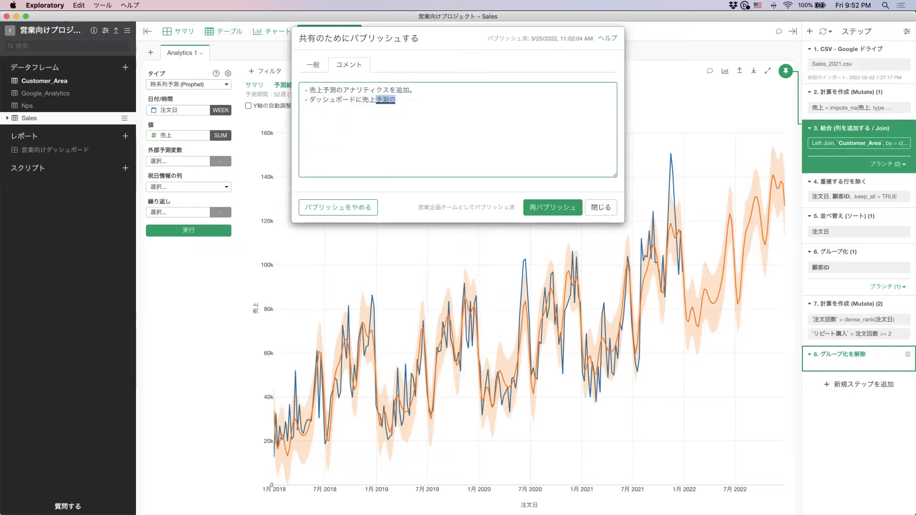
type("cha-towotuika")
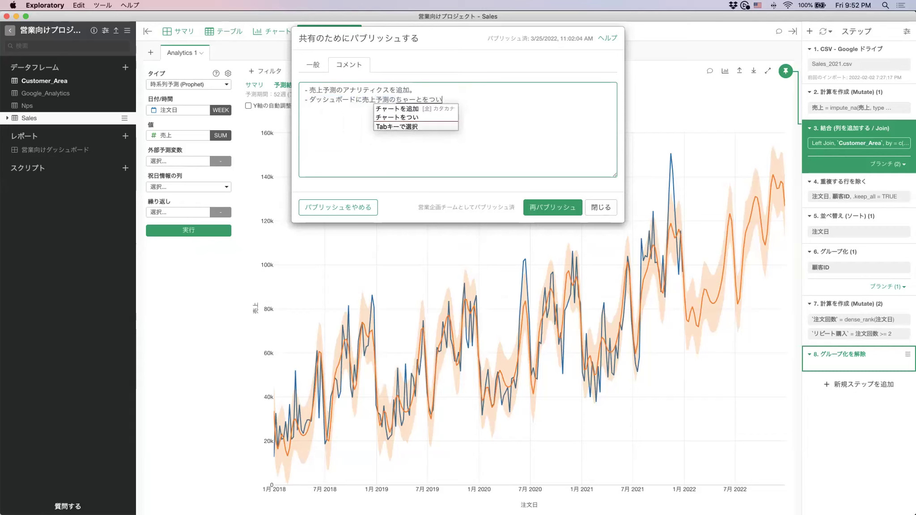
key("space")
type("。")
key("Return")
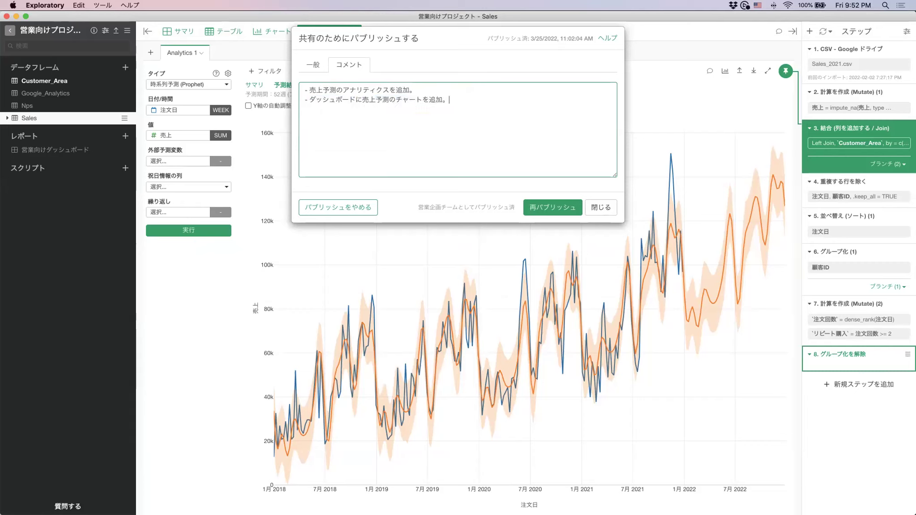
left_click(550, 204)
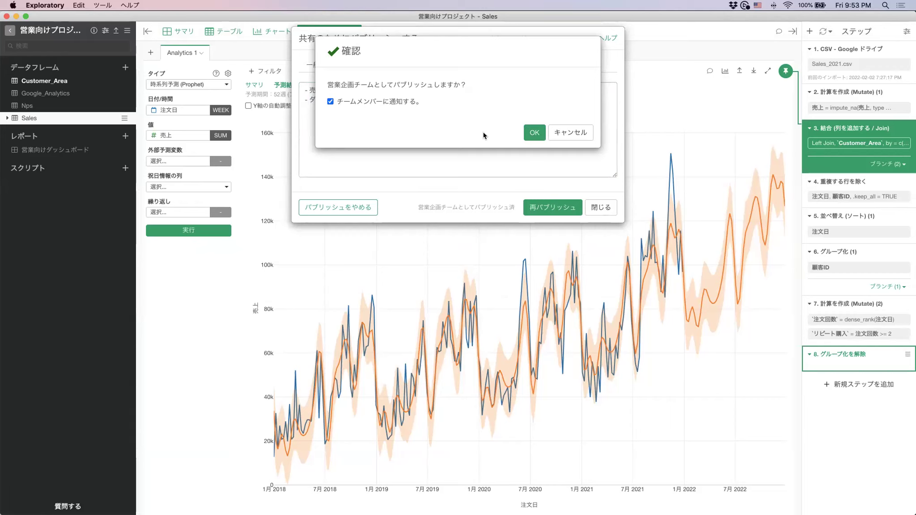
left_click(531, 132)
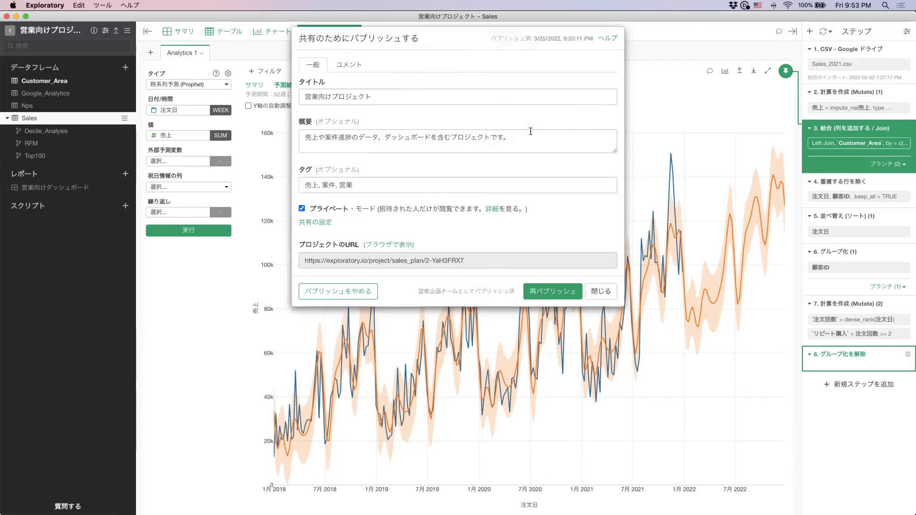
View the published project in the browser and show its version history (バージョンの履歴).
left_click(393, 245)
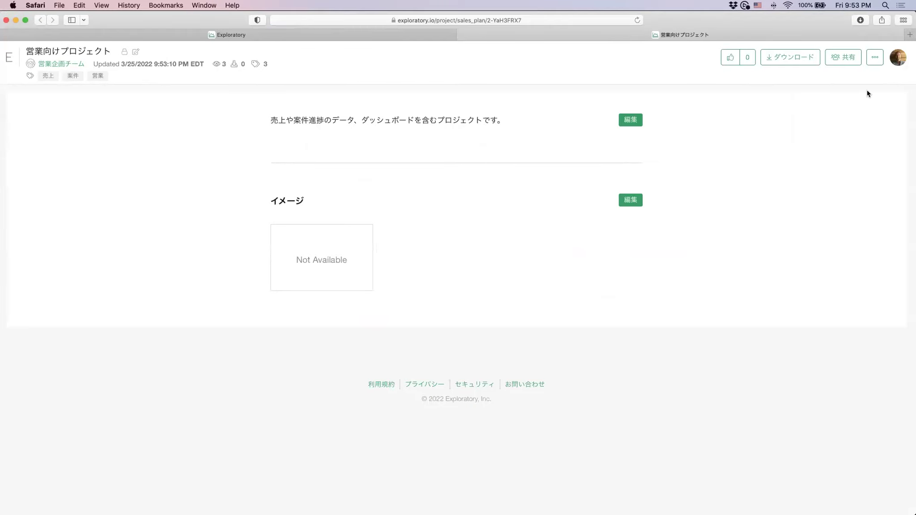
left_click(874, 59)
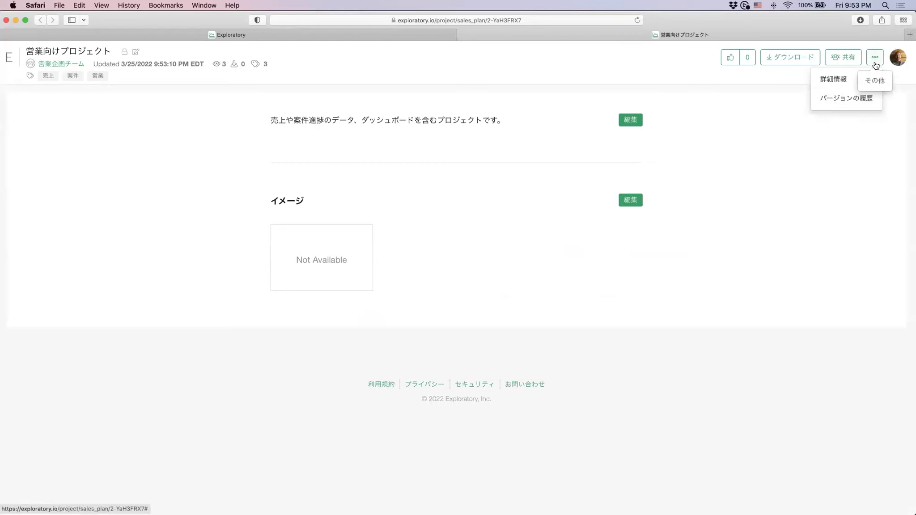
left_click(839, 97)
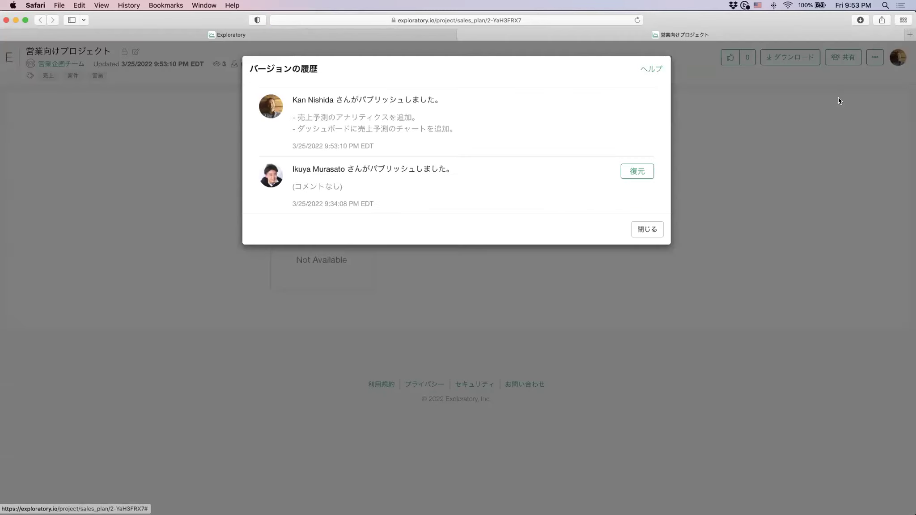